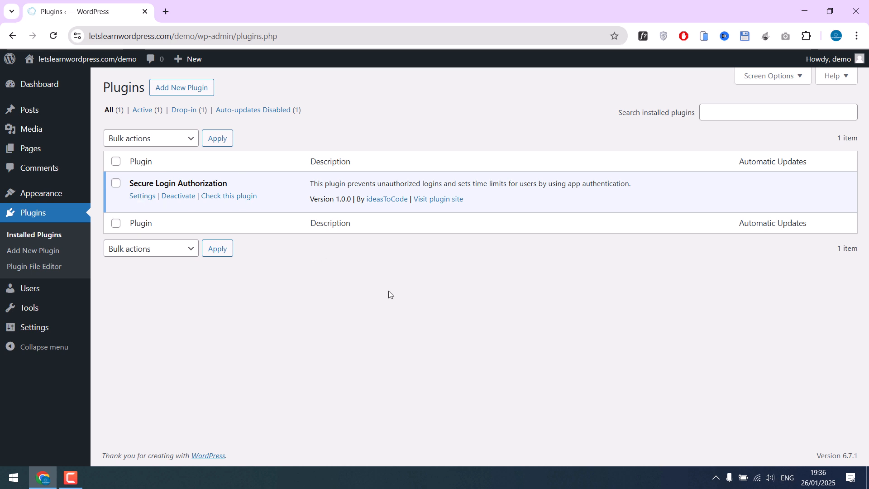
Open the Secure Login Authorization settings page from the plugin's description
left_click_drag(378, 183, 443, 184)
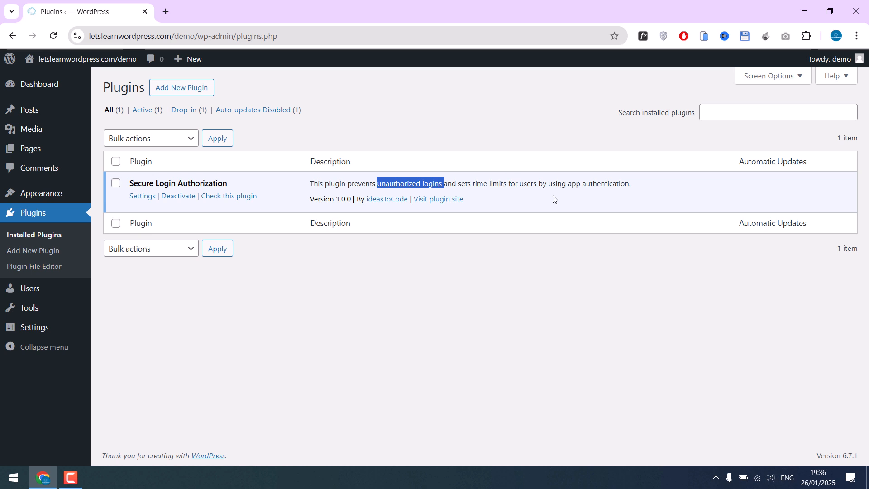
left_click(561, 208)
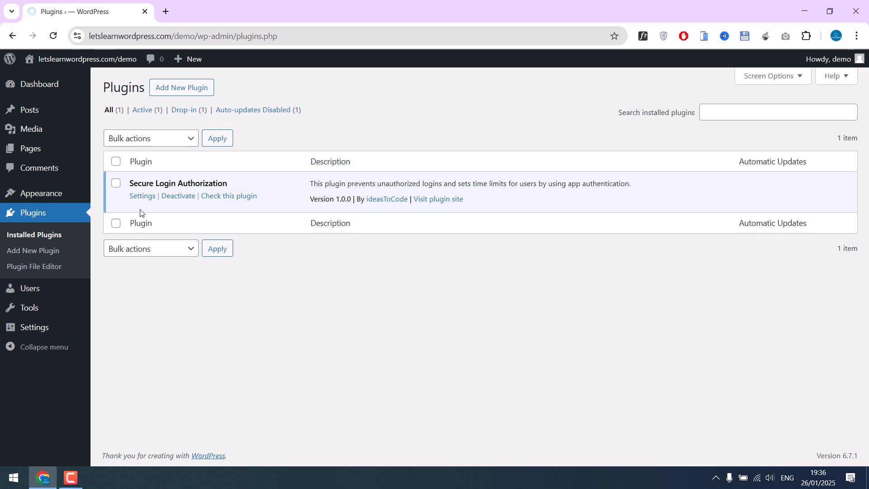
left_click(144, 196)
scroll(450, 332, "down", 1)
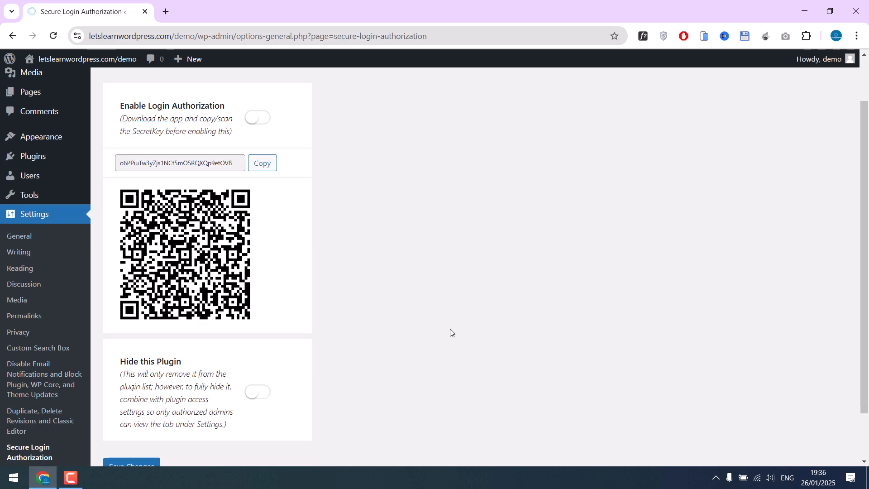
scroll(451, 332, "up", 1)
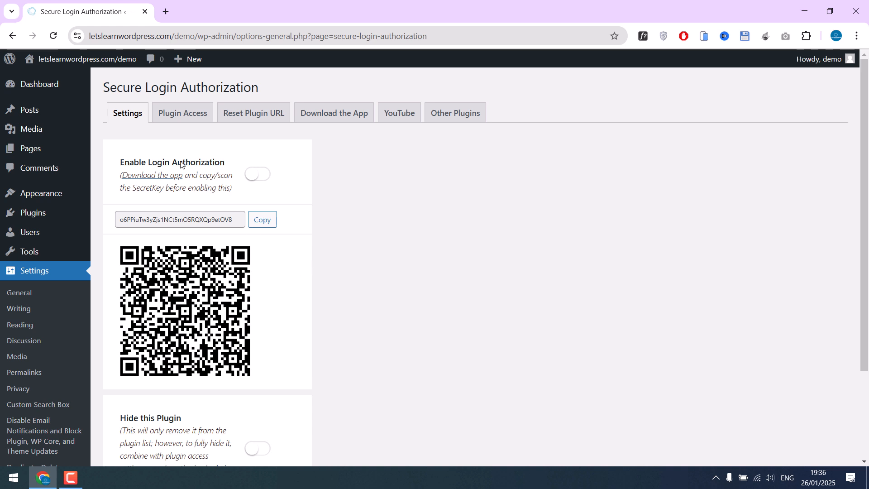
Show the Download the App instructions and briefly view the Google Play store listing
left_click(340, 117)
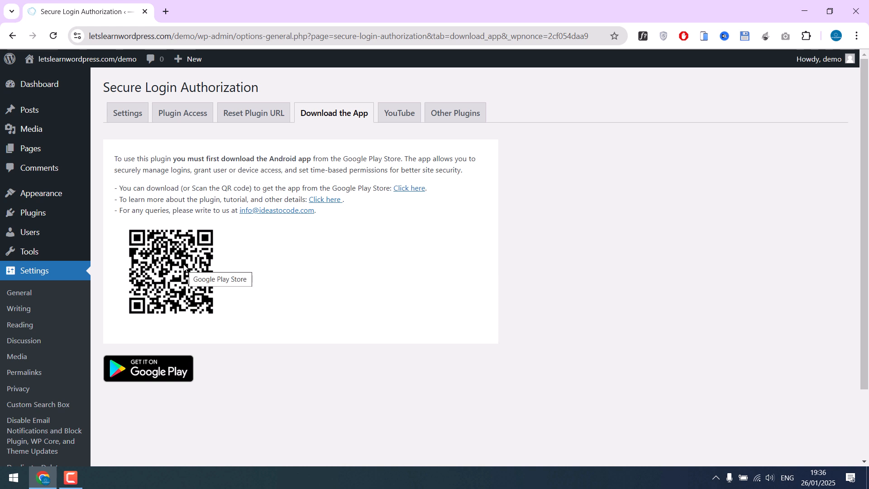
left_click(156, 374)
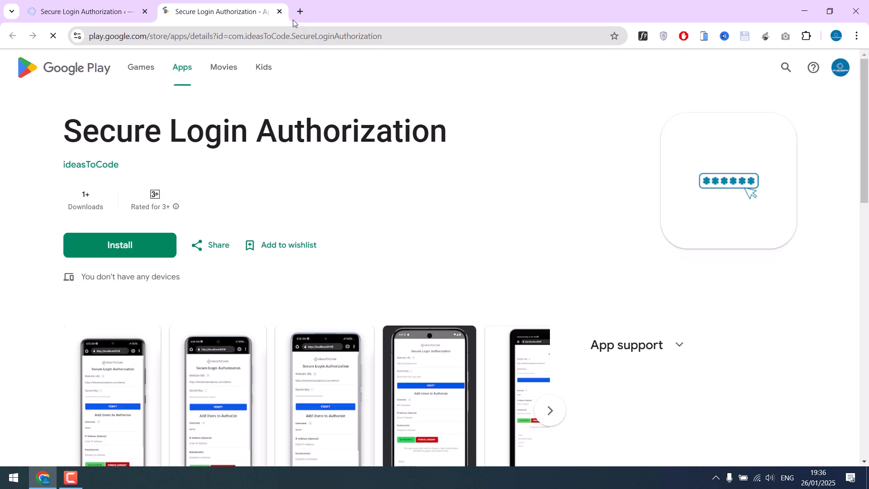
left_click(280, 11)
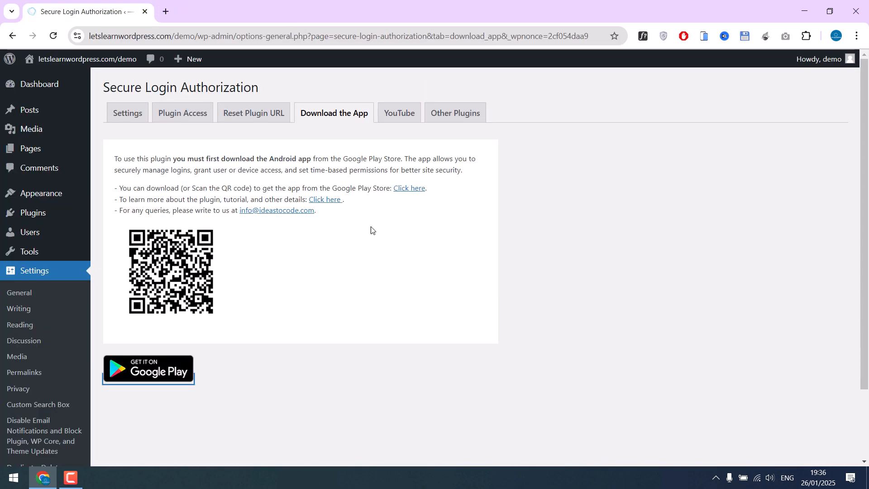
Scan the plugin's QR code from the Settings tab so the phone app stores the site URL and Secret Key
left_click(131, 118)
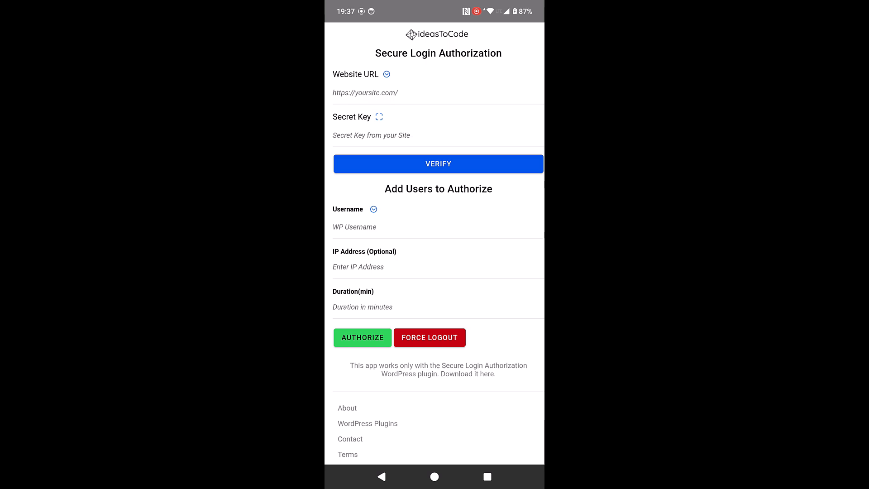
left_click(379, 116)
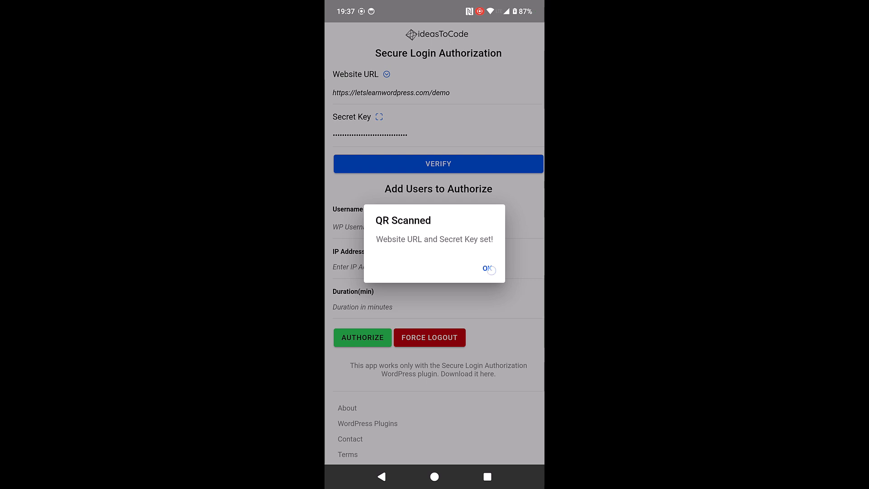
left_click(488, 268)
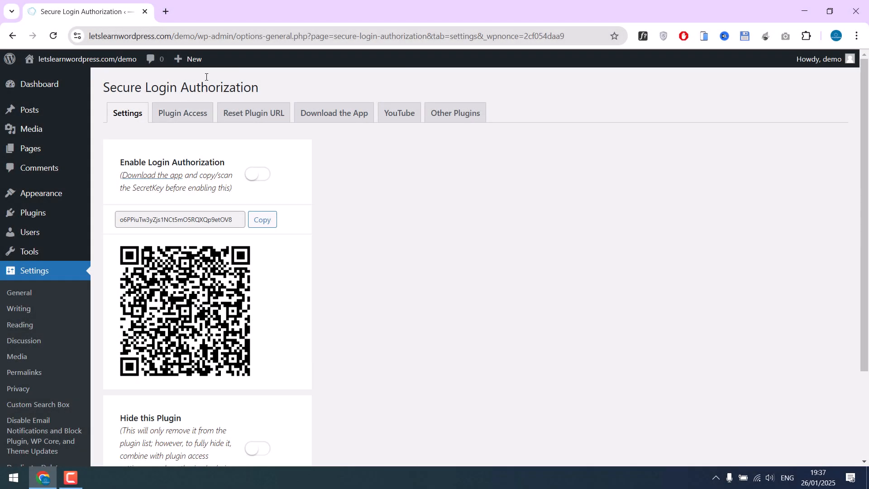
Turn on Enable Login Authorization and save the plugin settings
left_click(259, 176)
scroll(259, 177, "down", 3)
left_click(142, 411)
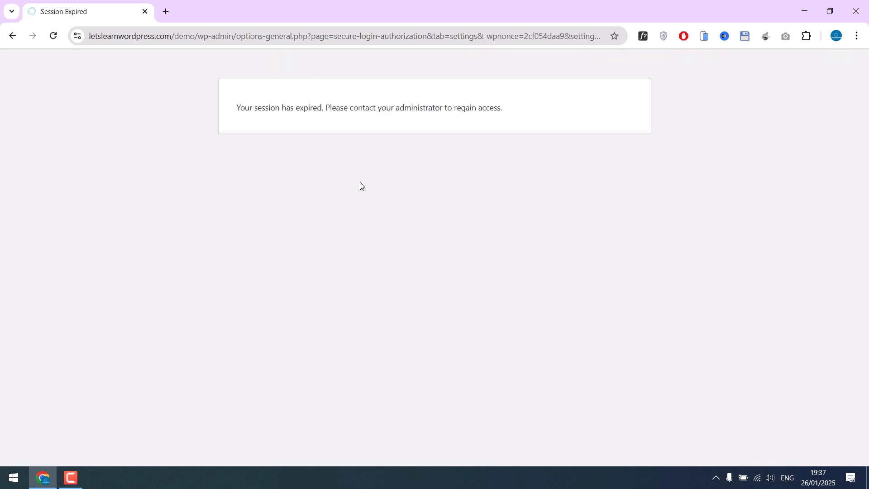
Load the site's /wp-admin/ address, which now reports the session expired
left_click_drag(236, 36, 704, 82)
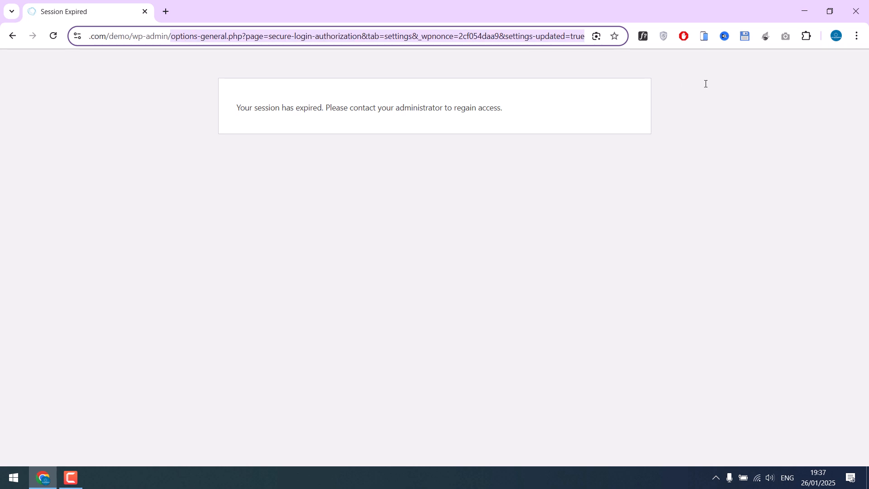
key("BackSpace")
key("Return")
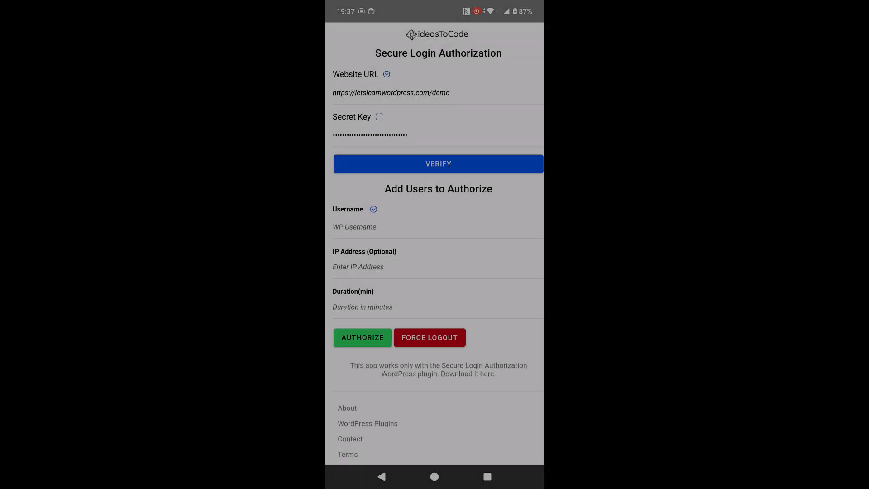
Verify the app's connection to the site and select the demo site's Website URL
left_click(483, 168)
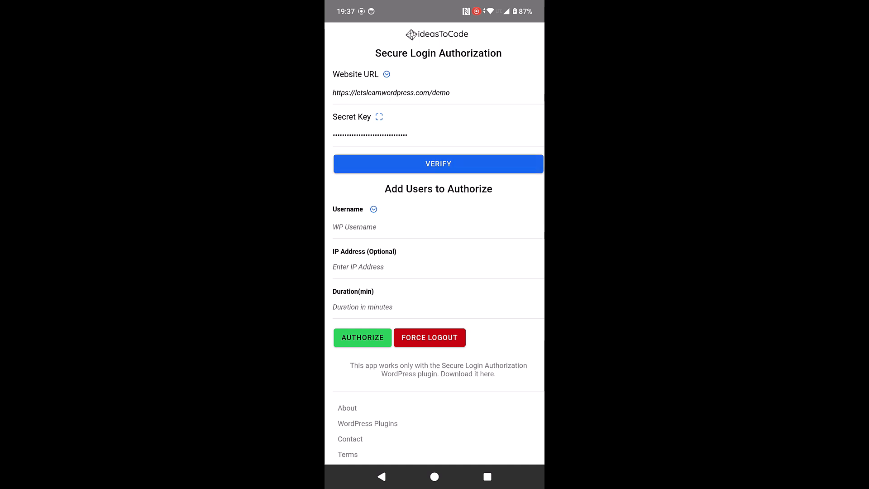
left_click(480, 268)
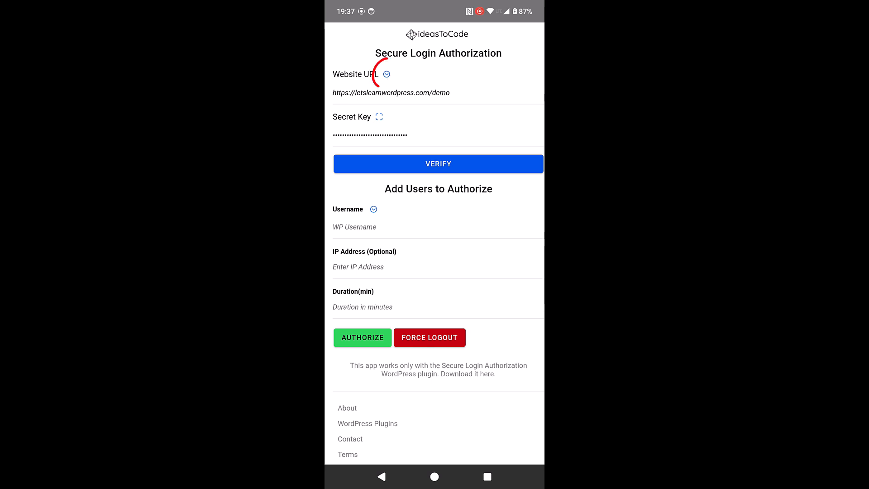
left_click(387, 74)
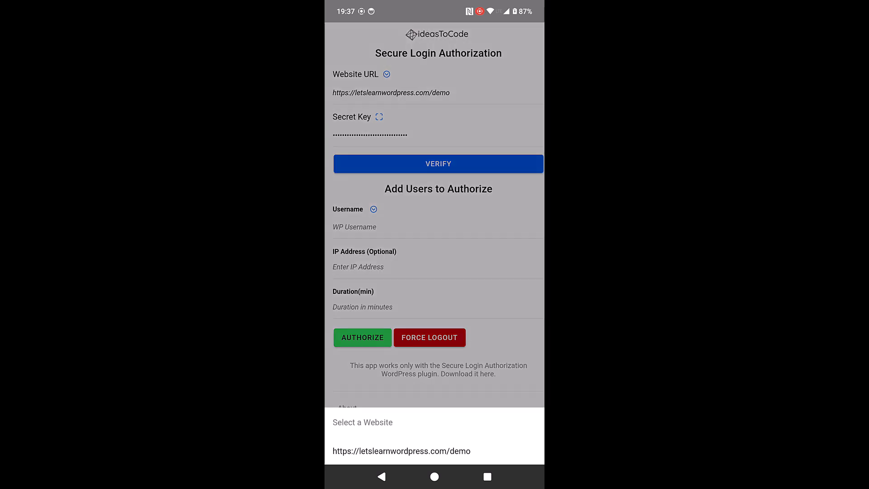
left_click(402, 451)
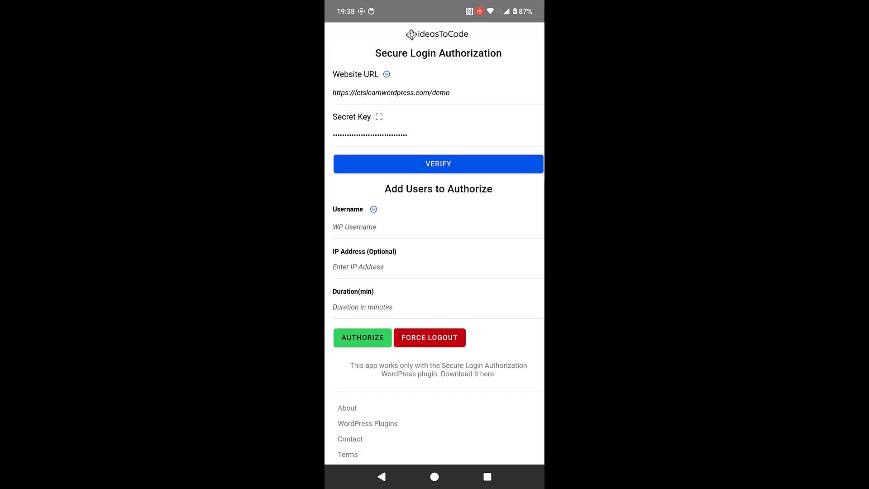
Authorize username demo for a Duration of 1 minute
left_click(413, 225)
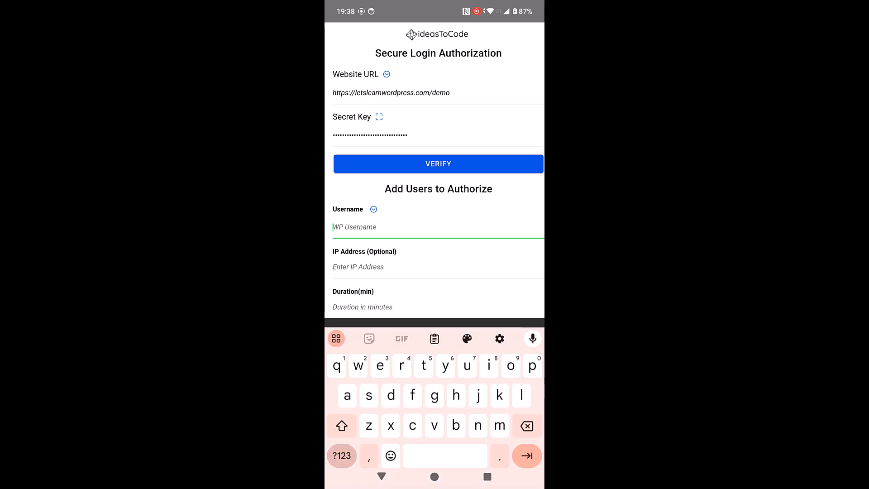
type("demo")
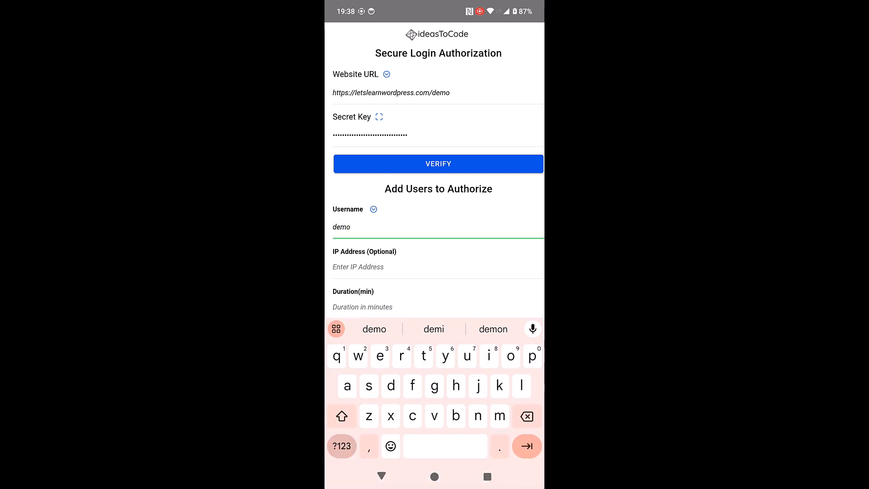
scroll(434, 170, "down", 3)
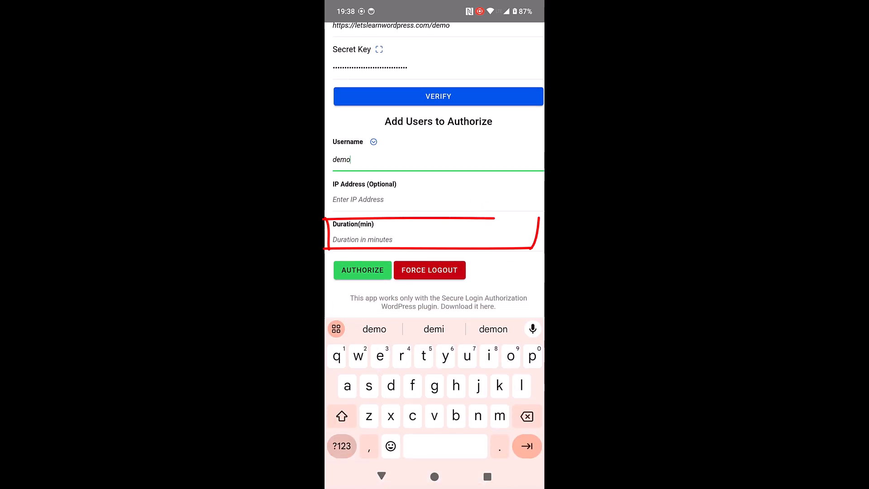
left_click(407, 240)
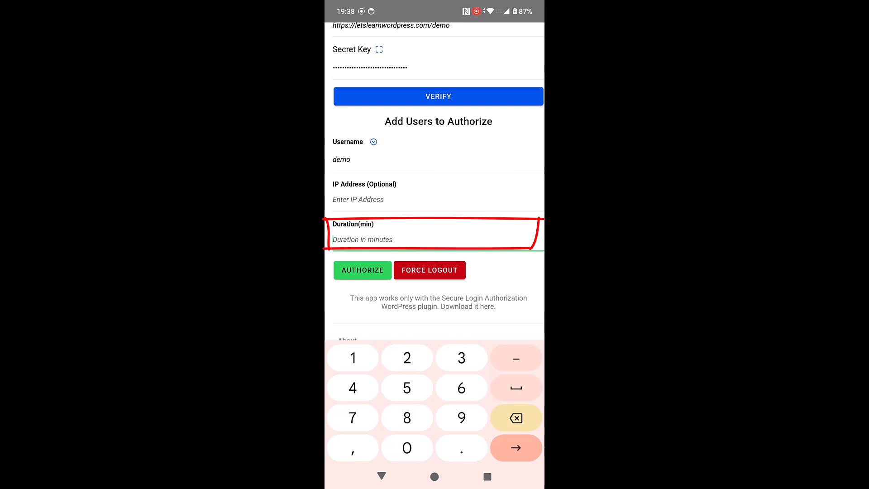
type("1")
left_click(370, 274)
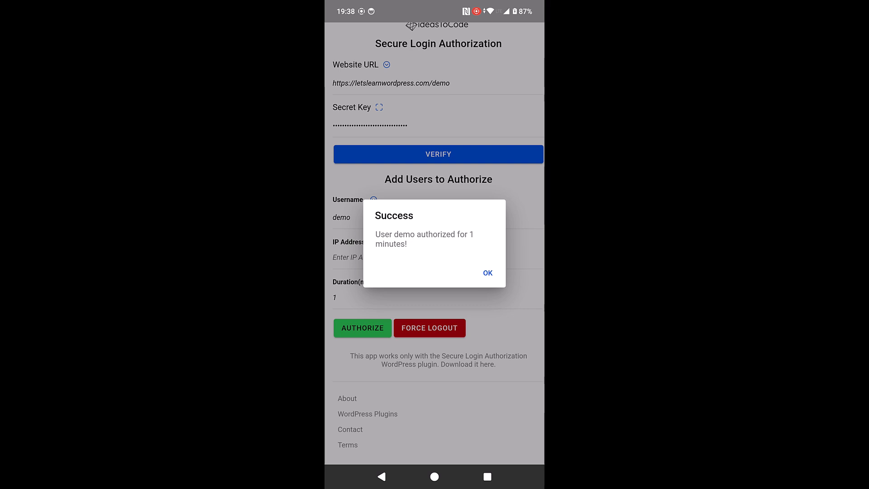
left_click(487, 273)
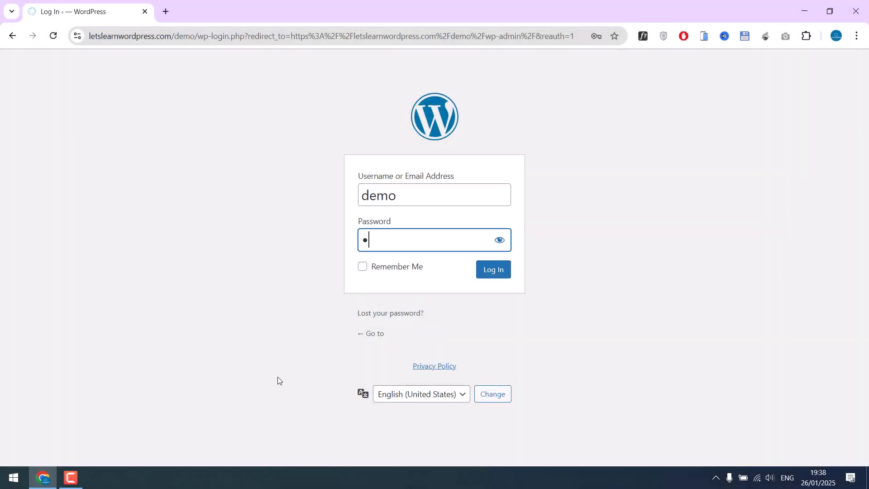
Log back in with the account password and open the Secure Login Authorization settings
type("•••••••••••••••")
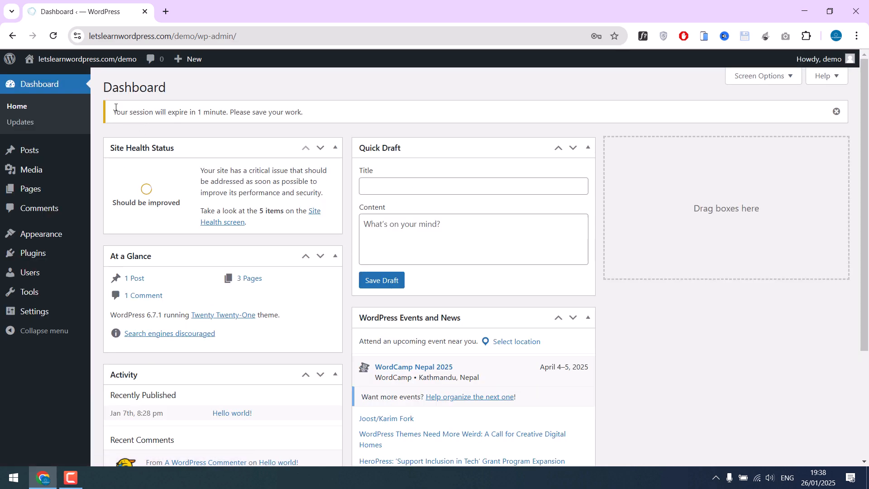
left_click_drag(116, 107, 314, 116)
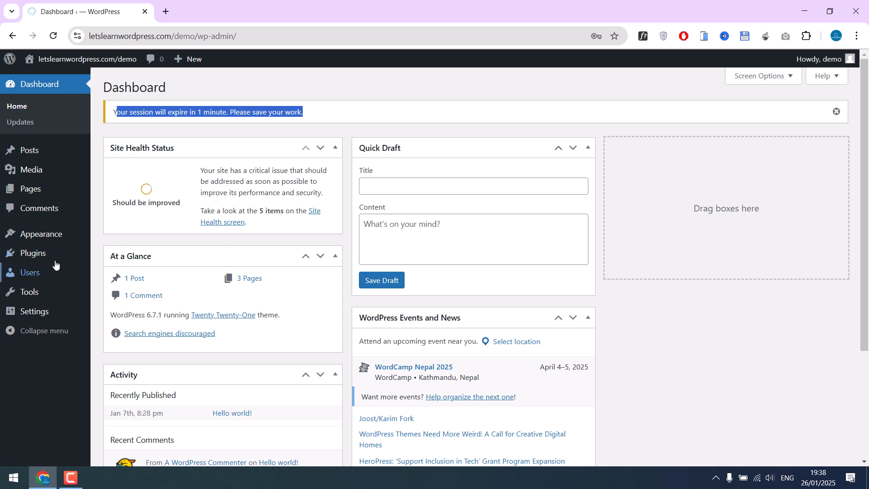
left_click(15, 254)
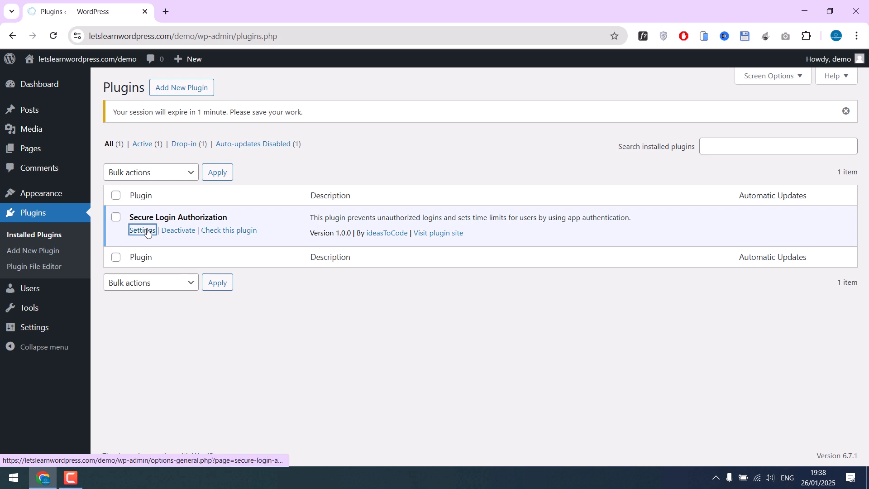
left_click(142, 230)
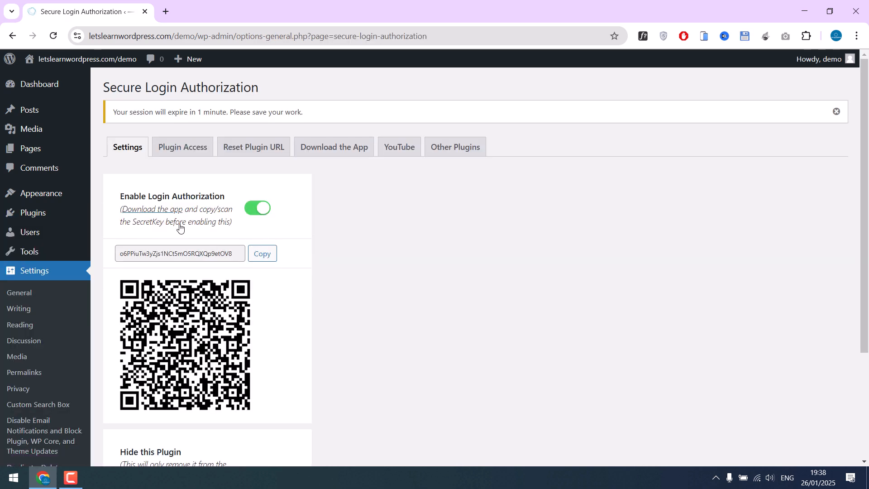
Switch off Enable Login Authorization and save the changes
left_click(256, 208)
scroll(269, 155, "down", 3)
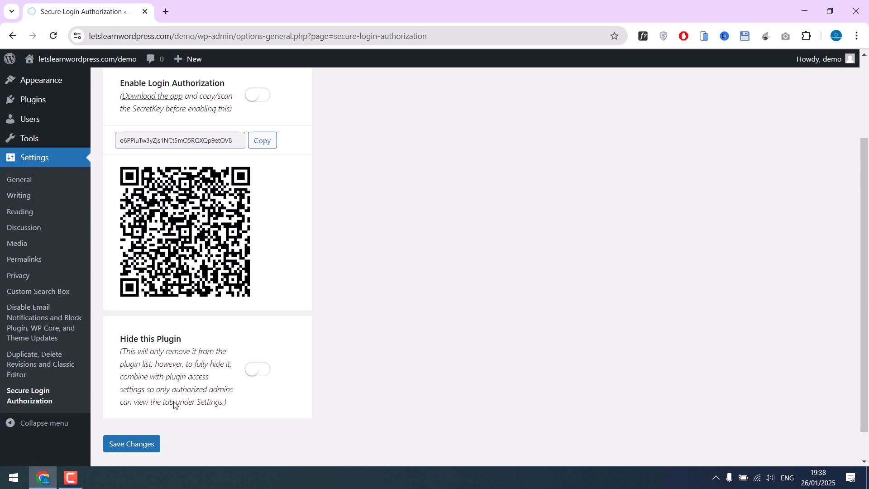
left_click(135, 446)
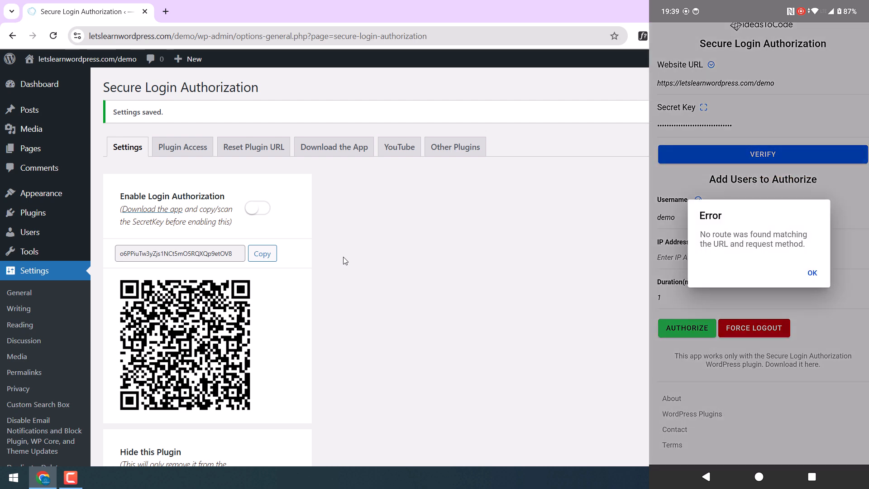
Re-enable Login Authorization, save, and acknowledge the session-expired alert
left_click(261, 210)
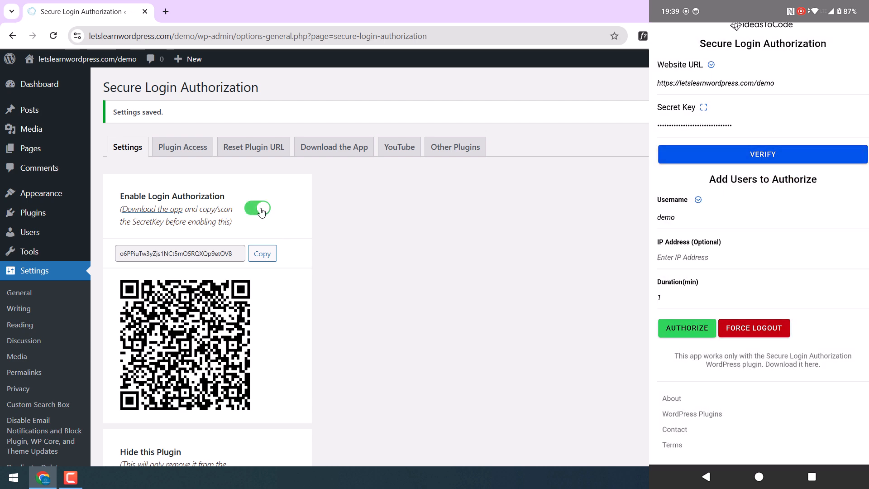
scroll(261, 212, "down", 3)
left_click(144, 408)
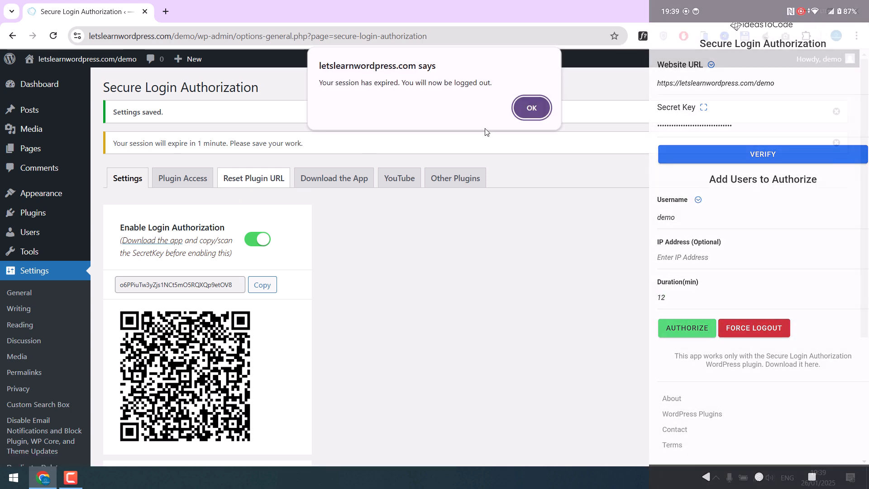
left_click(540, 112)
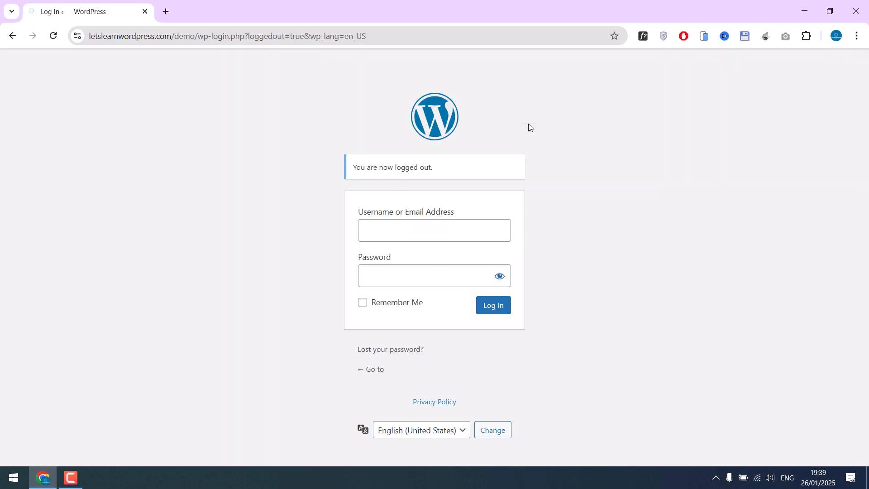
Log in as demo with the account password, then reopen the Dashboard
type("demo")
key("Tab")
type("letslearnwordpress")
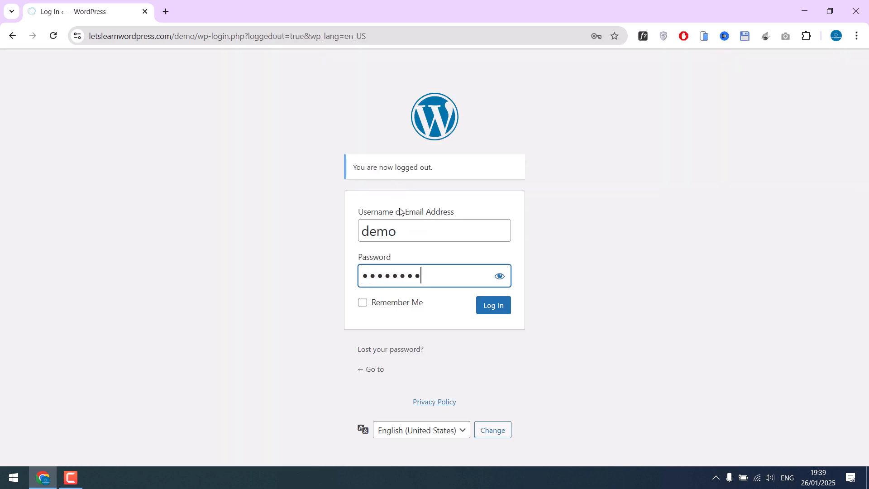
key("Return")
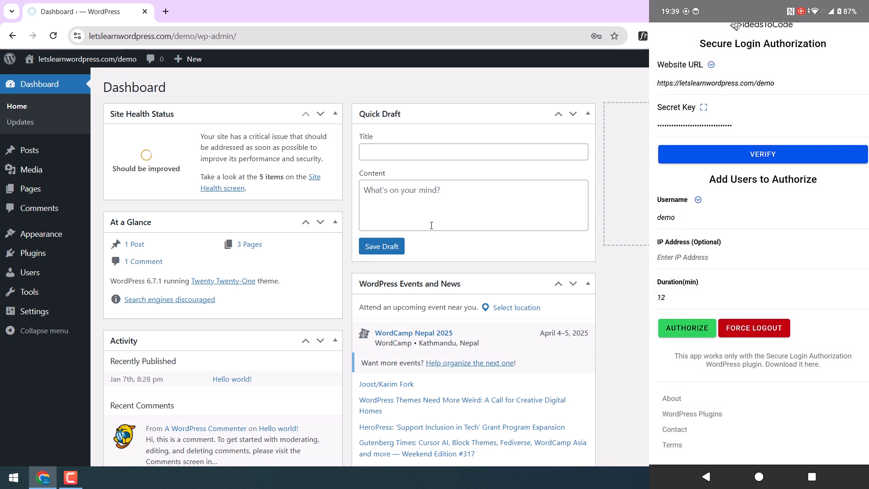
left_click(65, 91)
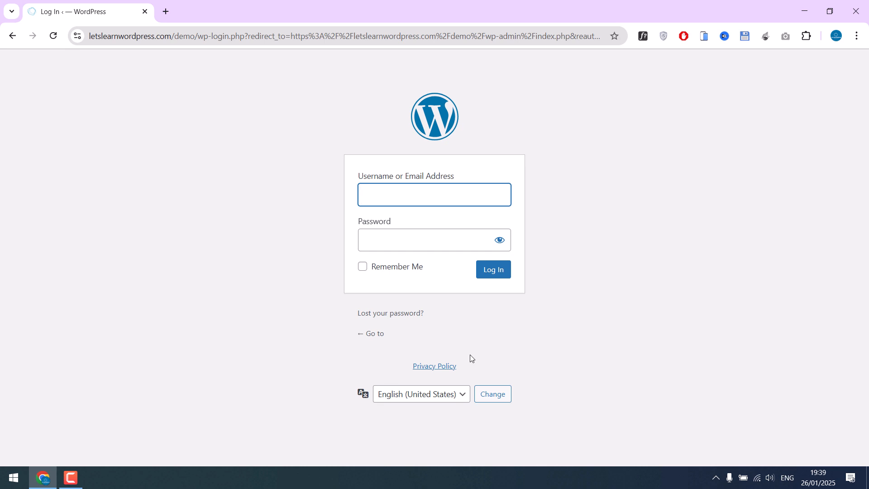
Attempt to log in as demo and get the Access denied message
type("demo")
key("Tab")
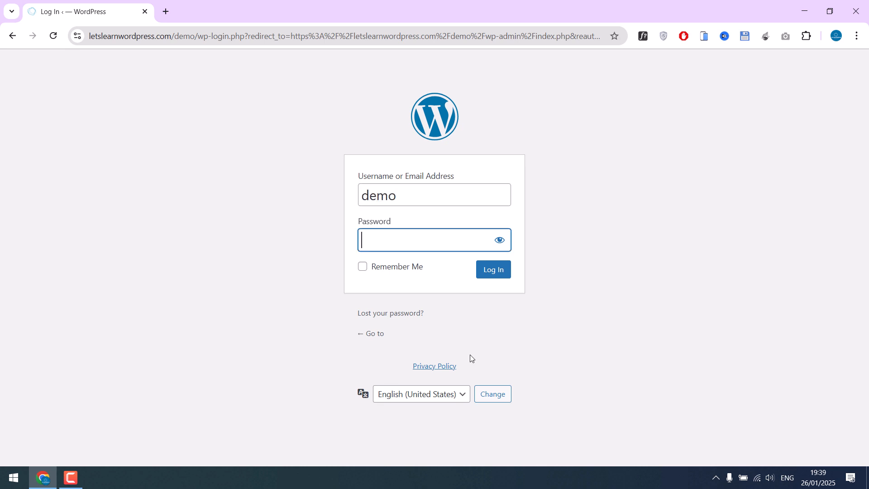
type("dem")
type("•••••••••")
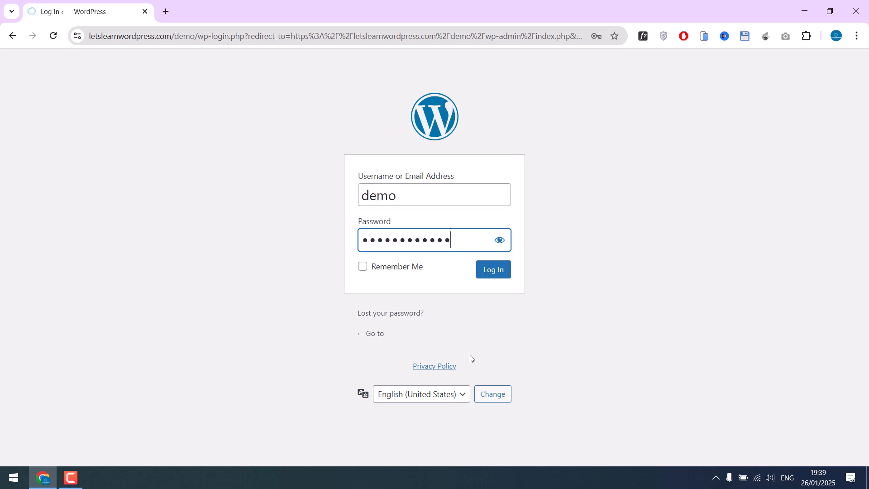
key("Return")
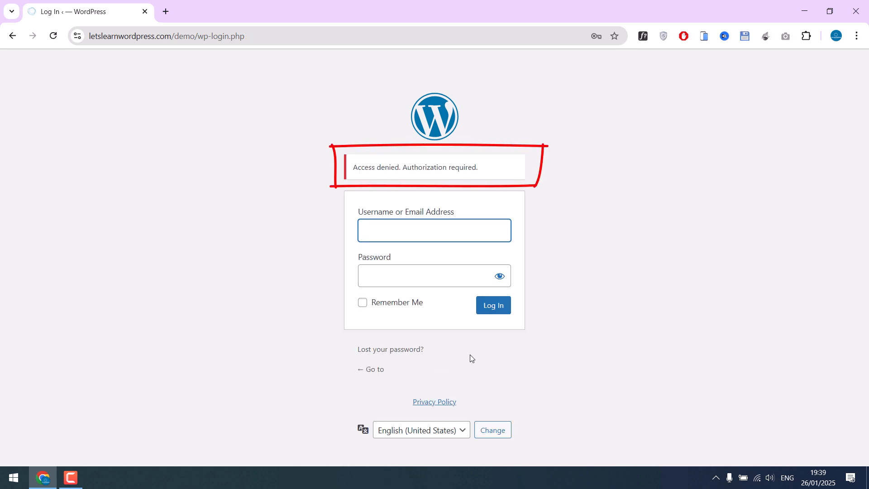
left_click_drag(358, 167, 485, 176)
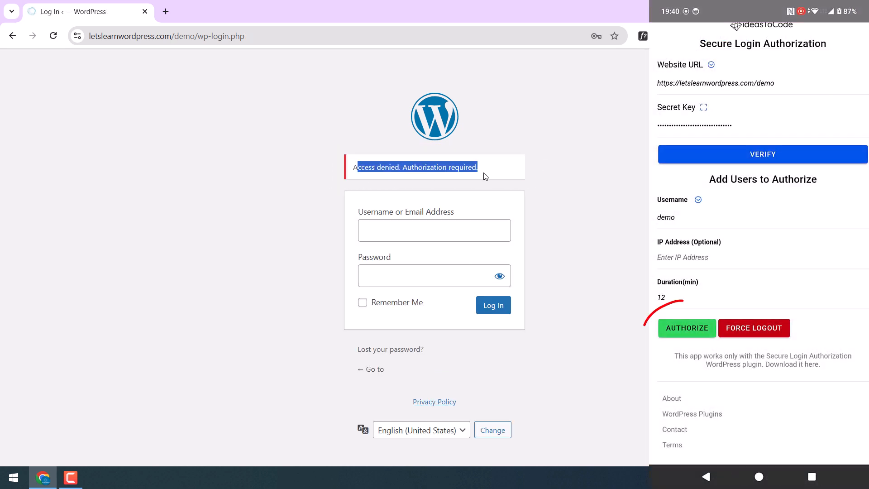
Log in as demo after app authorization and open the Secure Login Authorization settings
left_click(413, 222)
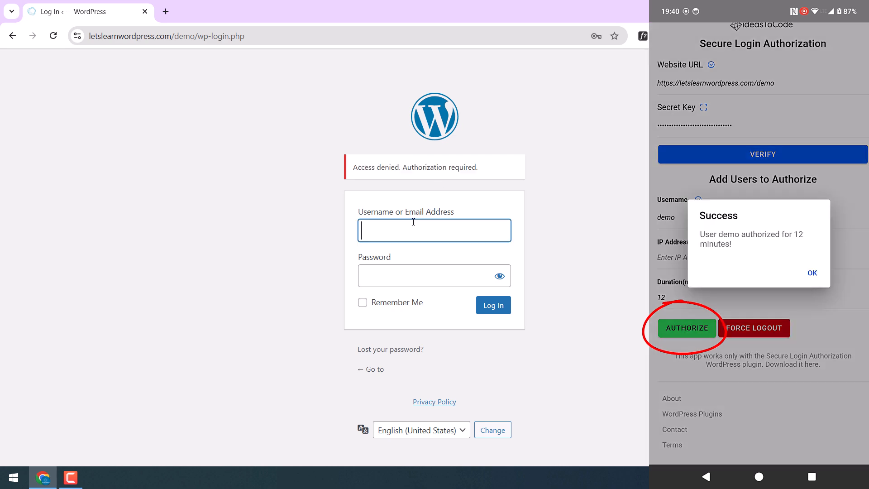
type("demo")
key("Tab")
type("••••••••••••••")
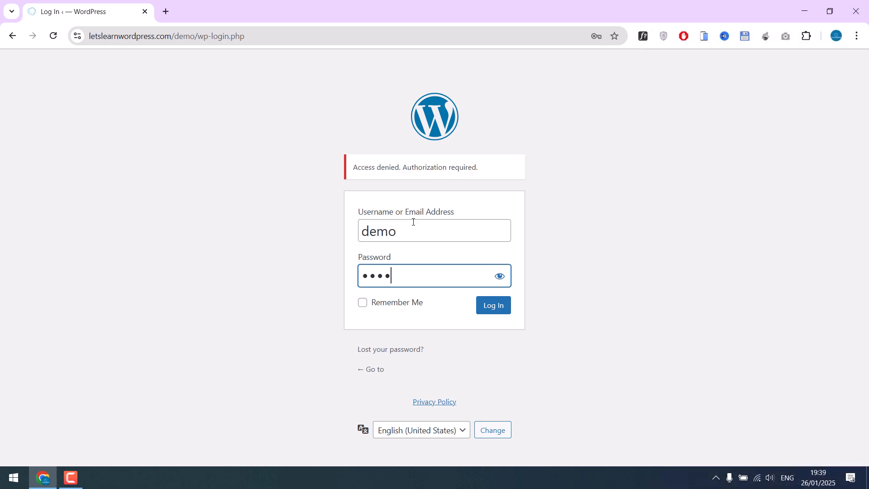
left_click(494, 304)
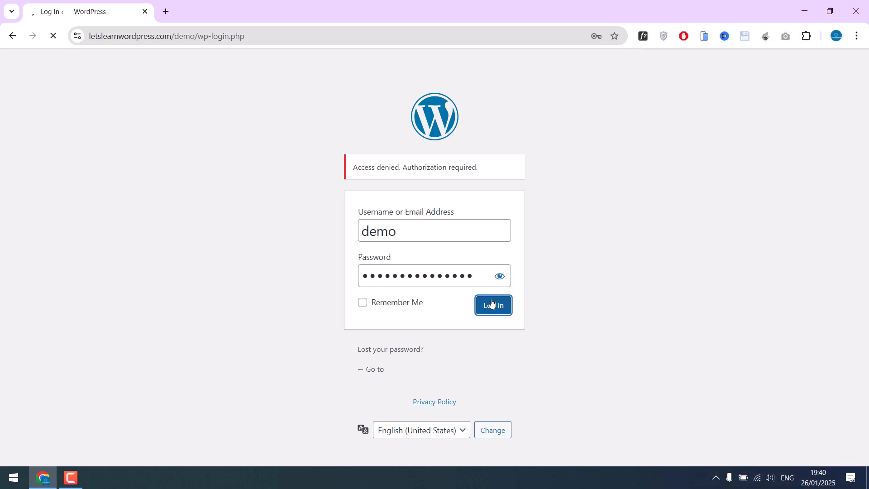
left_click(65, 256)
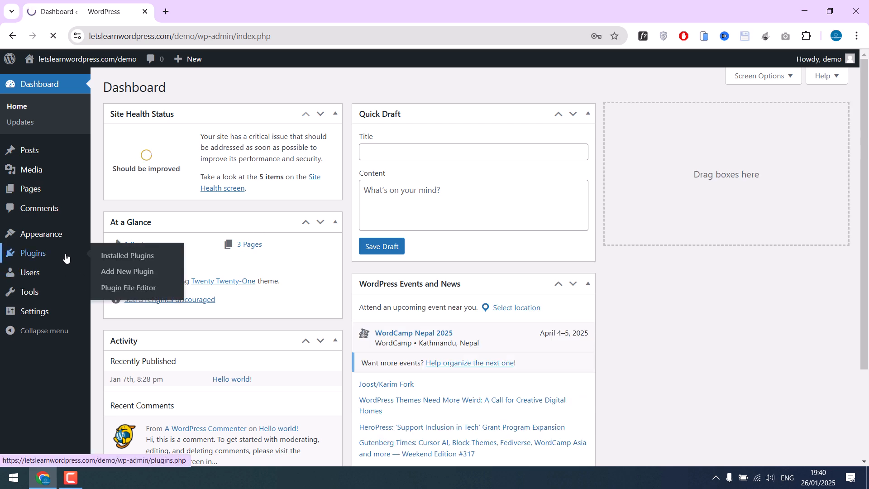
left_click(139, 196)
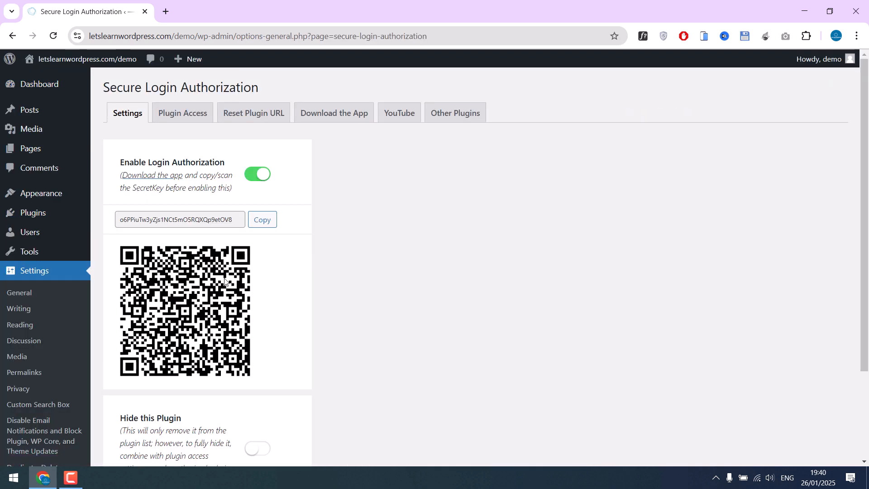
Turn on Hide this Plugin and save the changes
scroll(242, 316, "down", 3)
left_click(263, 335)
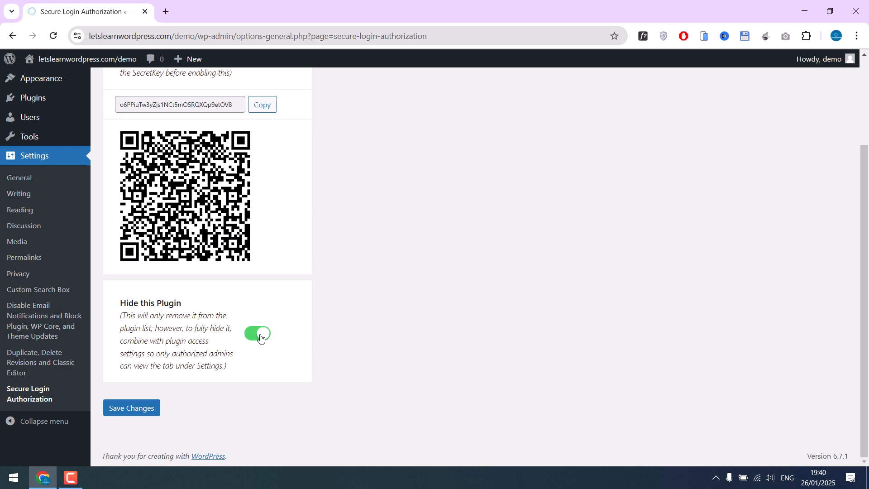
left_click(149, 408)
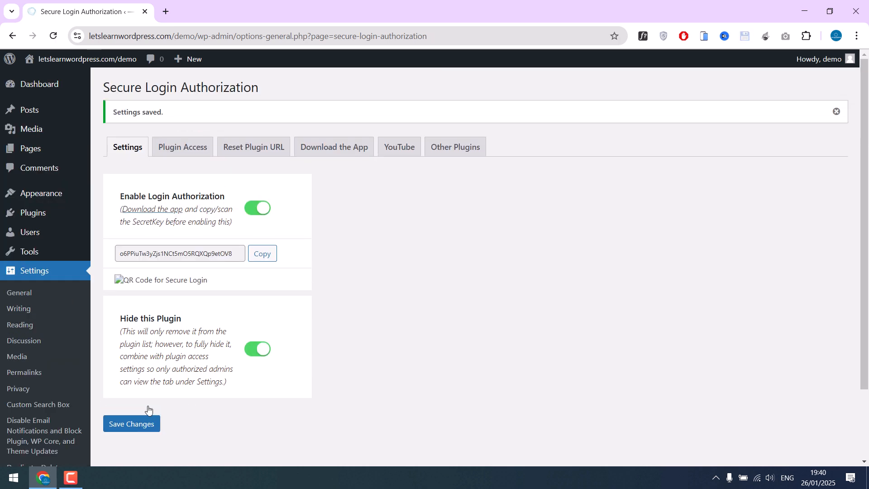
Check the Plugins list in a new tab, then return to the plugin settings
scroll(202, 361, "down", 5)
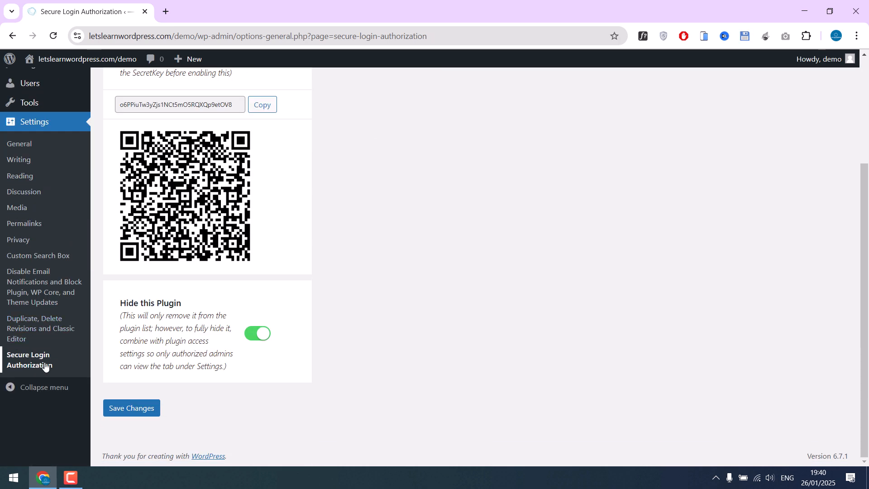
scroll(17, 365, "up", 2)
right_click(53, 181)
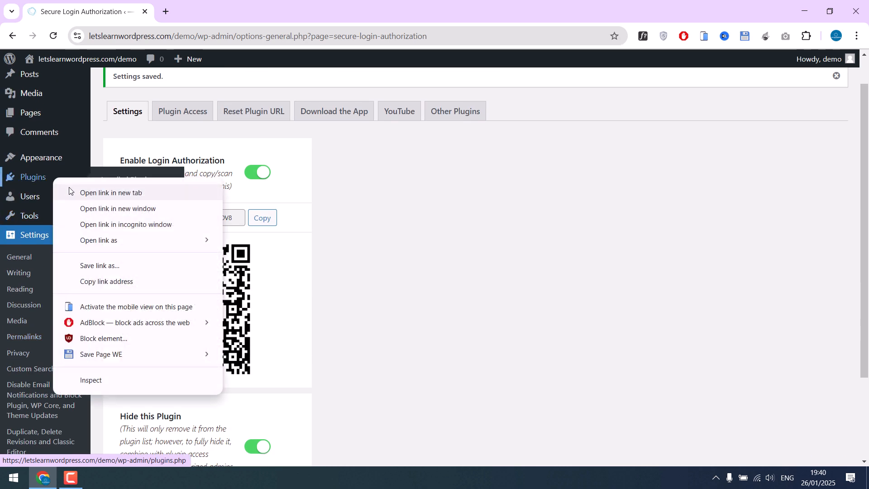
left_click(90, 192)
left_click(217, 9)
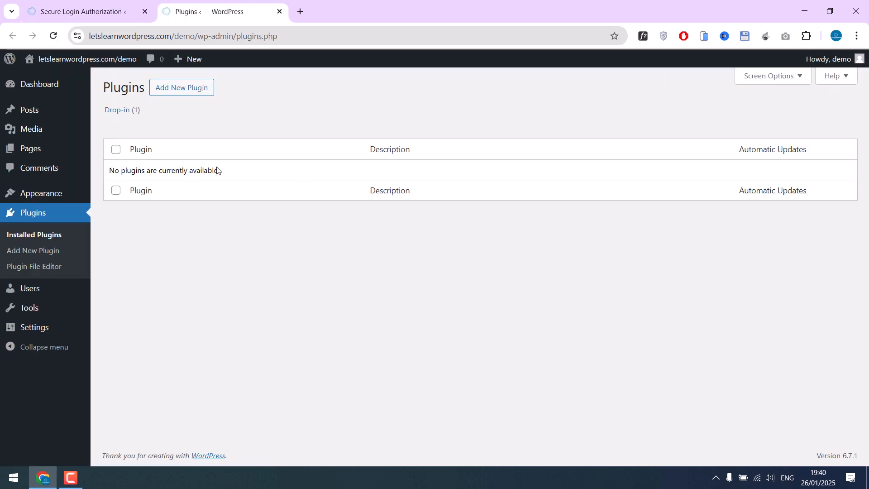
left_click(95, 2)
scroll(317, 380, "down", 3)
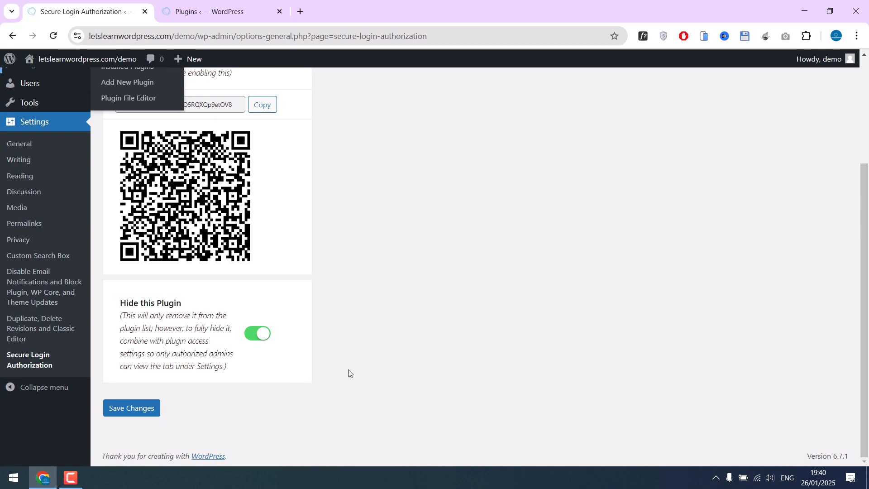
scroll(362, 317, "up", 3)
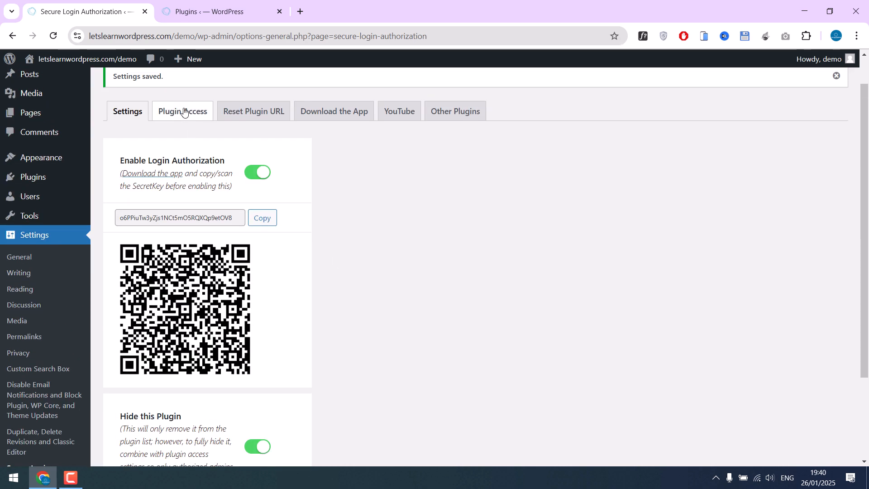
On the Plugin Access tab, grant settings access to the test admin and save
left_click(190, 112)
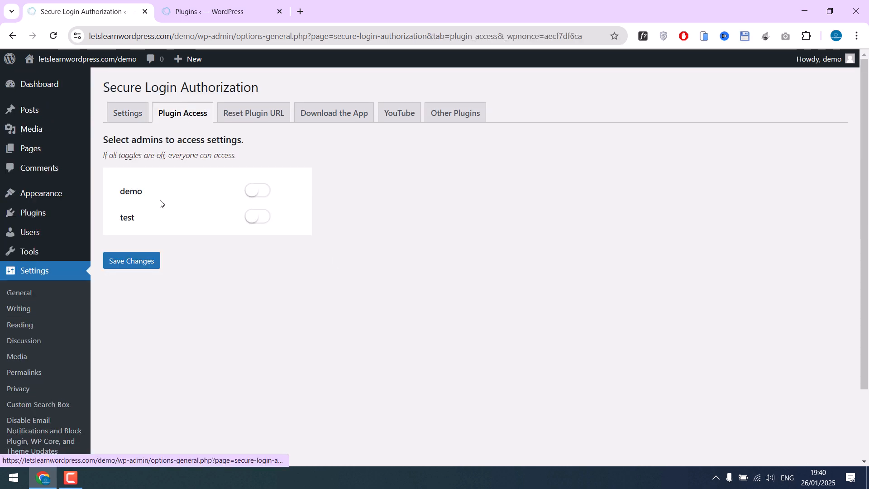
left_click_drag(120, 188, 179, 220)
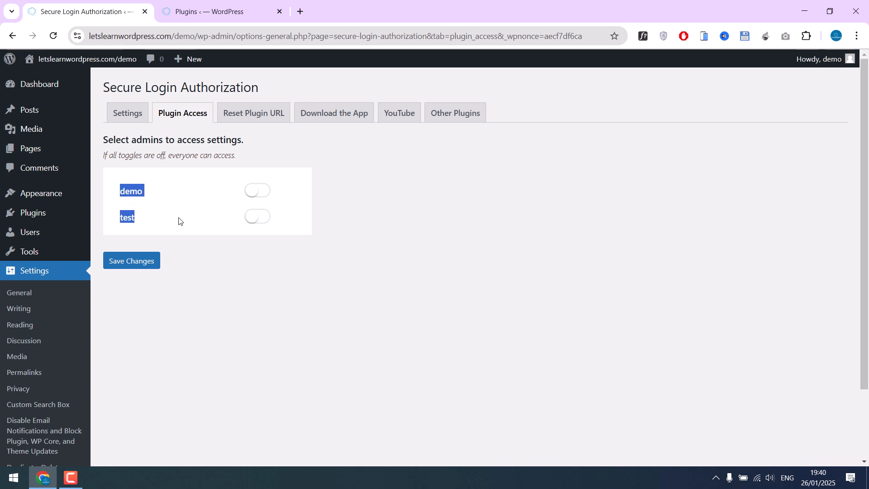
left_click(179, 220)
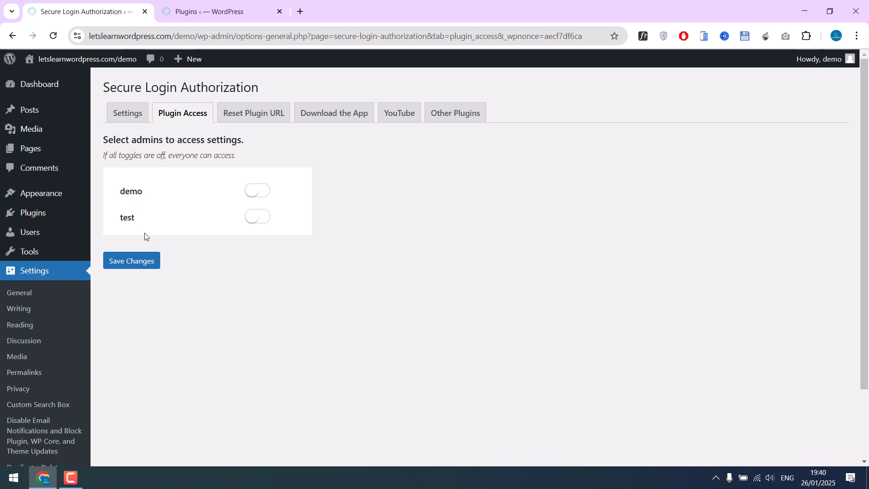
left_click(261, 217)
left_click(126, 262)
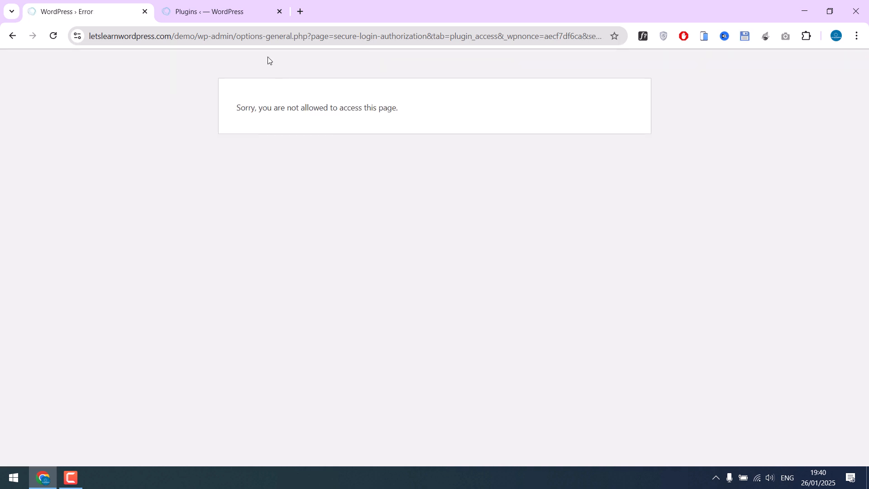
Go back to the /wp-admin/ dashboard after the not-allowed error
left_click_drag(237, 36, 824, 188)
key("BackSpace")
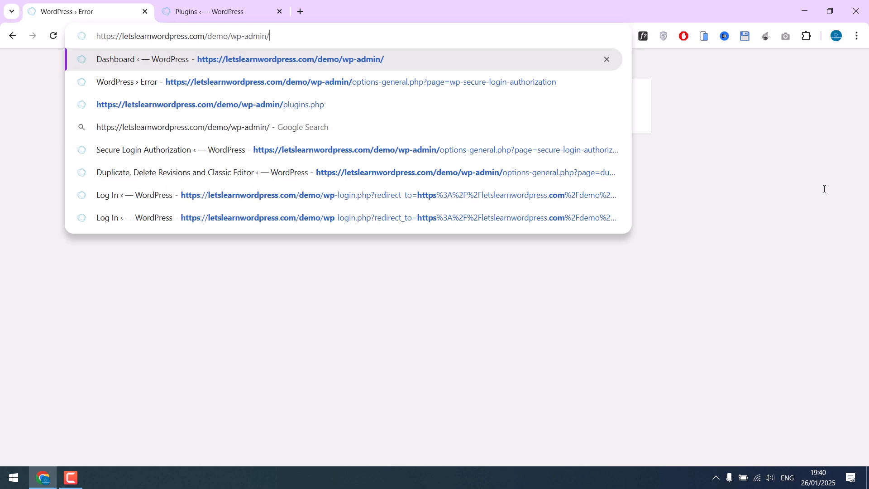
key("Return")
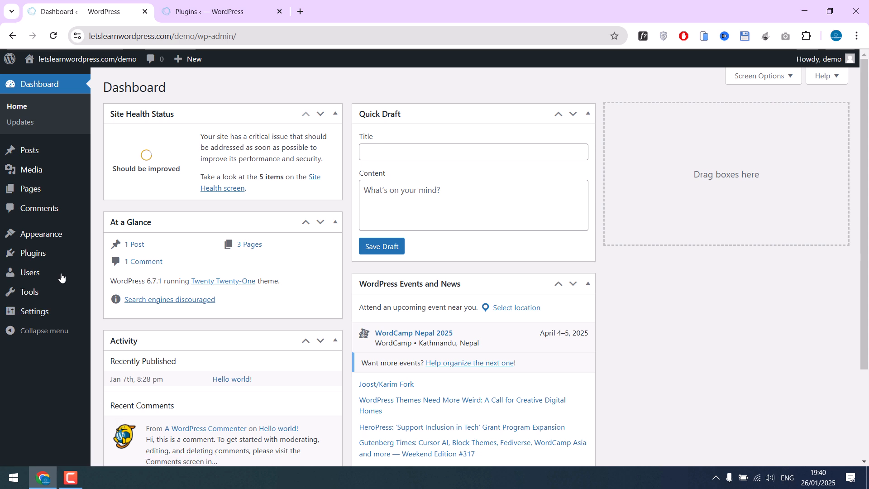
Copy the site's wp-admin address from the browser's address bar
left_click(48, 254)
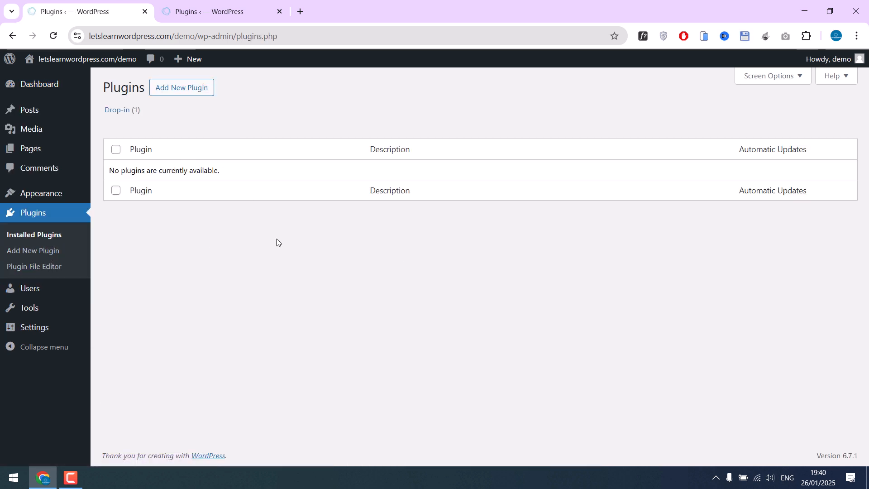
left_click_drag(239, 36, 117, 92)
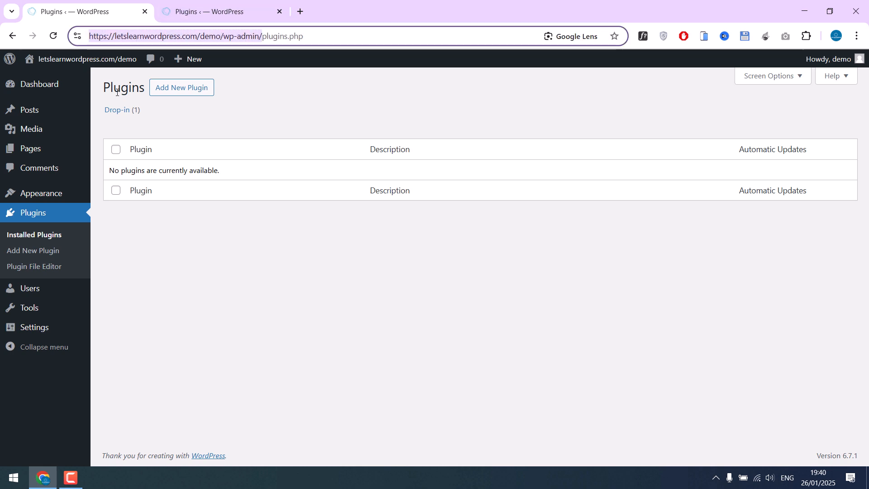
key("ctrl+c")
In a private window, log in to wp-admin with the second administrator's username and password
key("ctrl+shift+n")
key("ctrl+v")
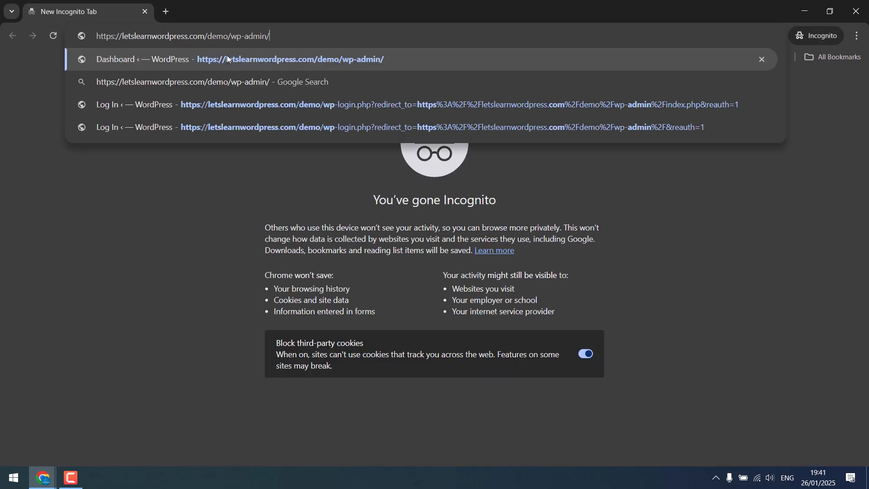
key("Return")
type("tes")
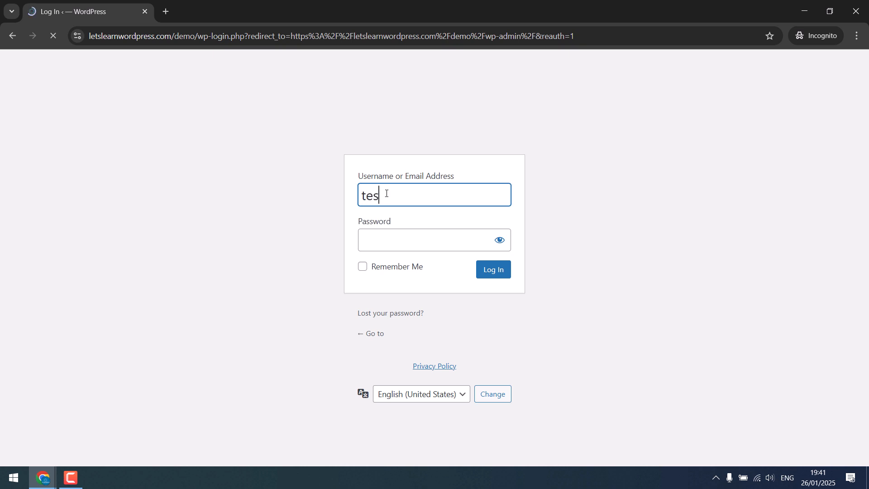
type("t")
left_click(388, 246)
type("••••••••••")
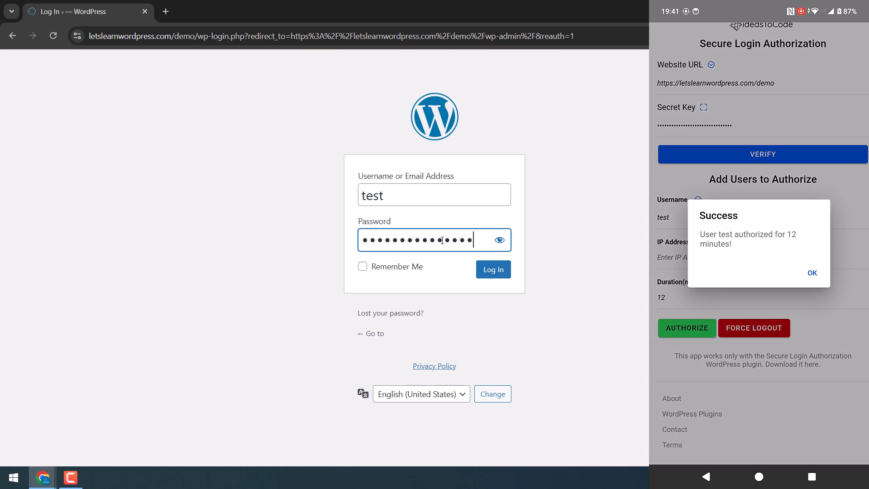
left_click(488, 270)
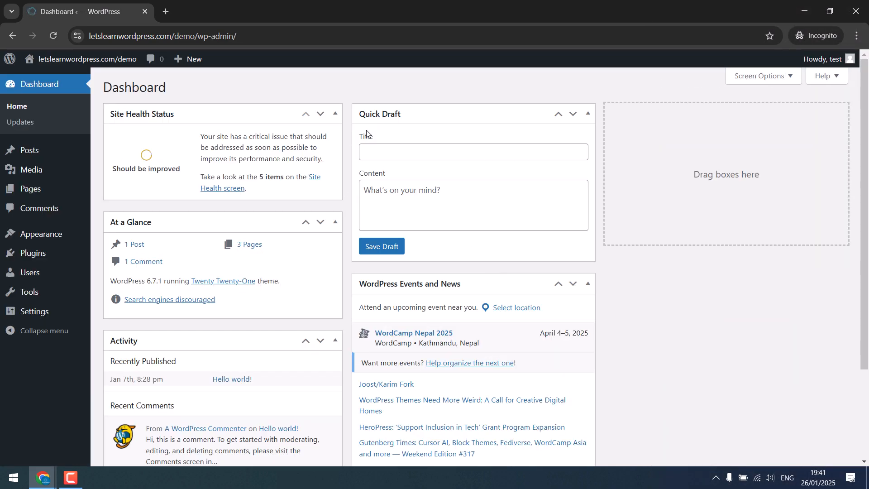
Turn off the second admin's toggle under Plugin Access and save the settings
left_click(47, 255)
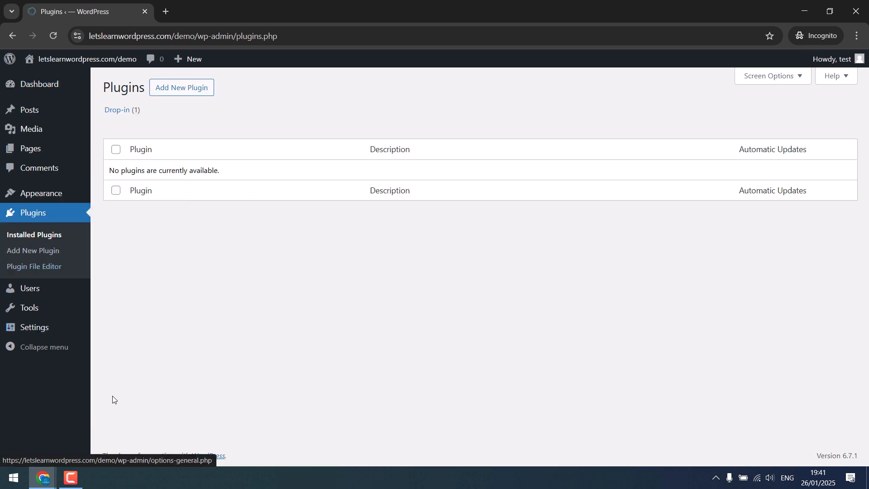
mouse_move(83, 334)
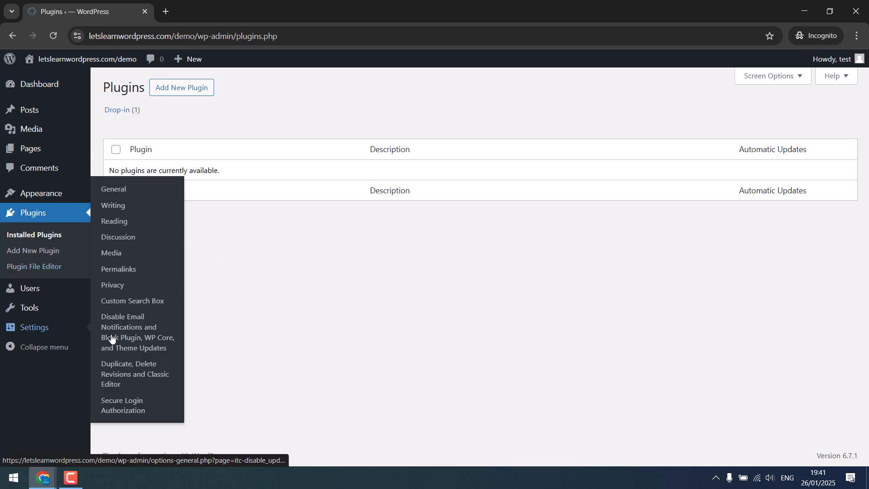
left_click(129, 406)
scroll(173, 421, "down", 1)
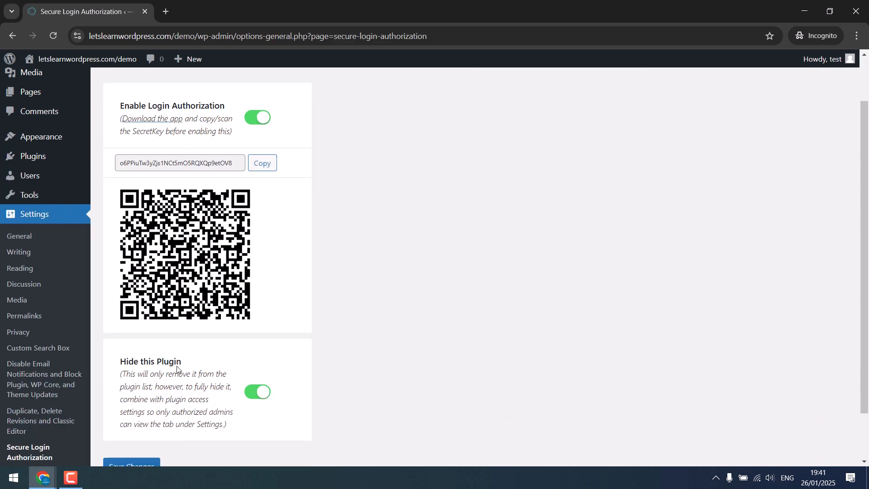
scroll(177, 369, "up", 2)
left_click(178, 114)
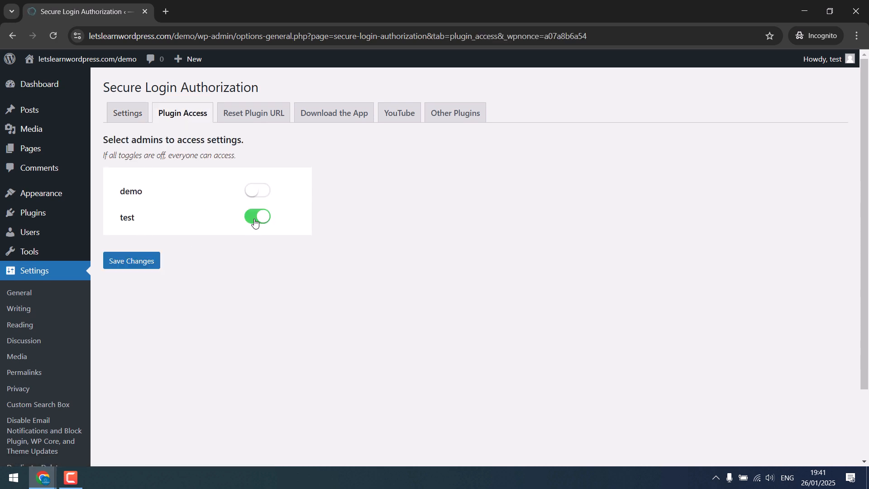
left_click(254, 223)
left_click(138, 260)
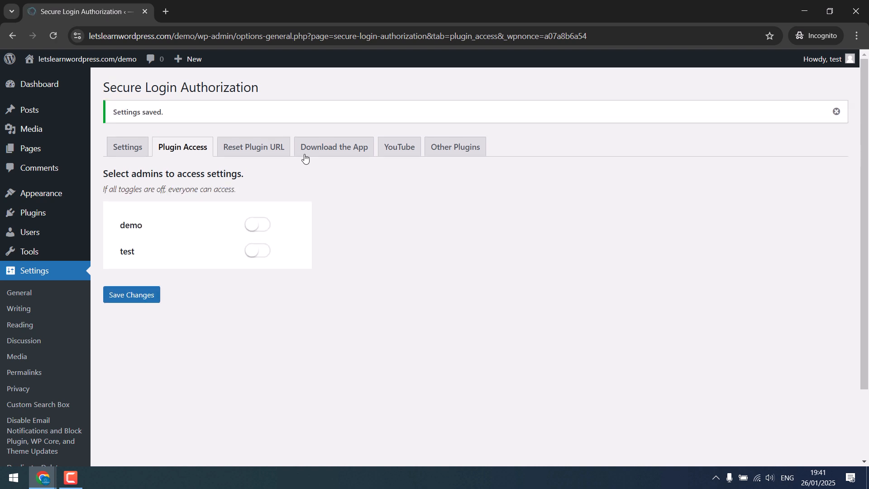
Copy the plugin reset URL from the Reset Plugin URL tab
left_click(260, 153)
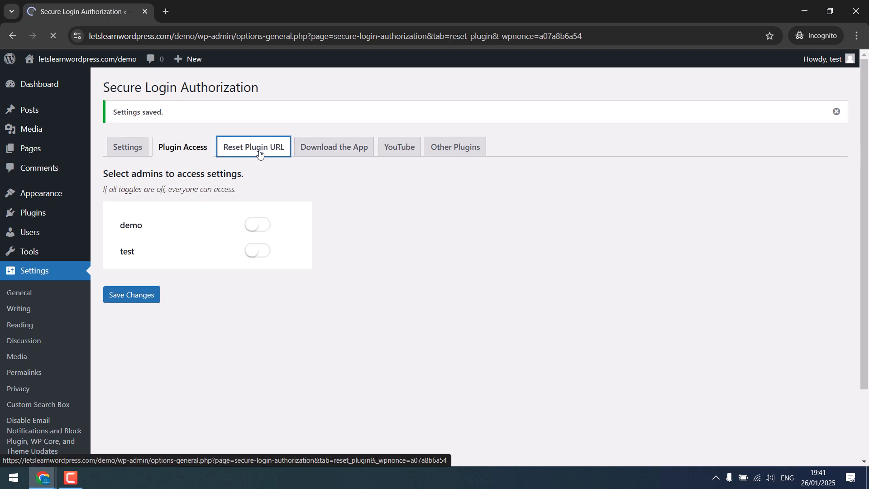
left_click(448, 201)
left_click(532, 107)
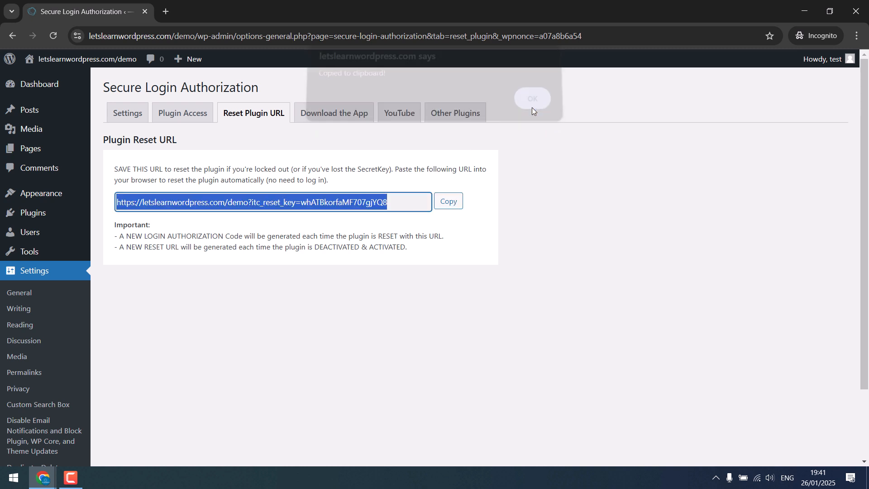
left_click(128, 113)
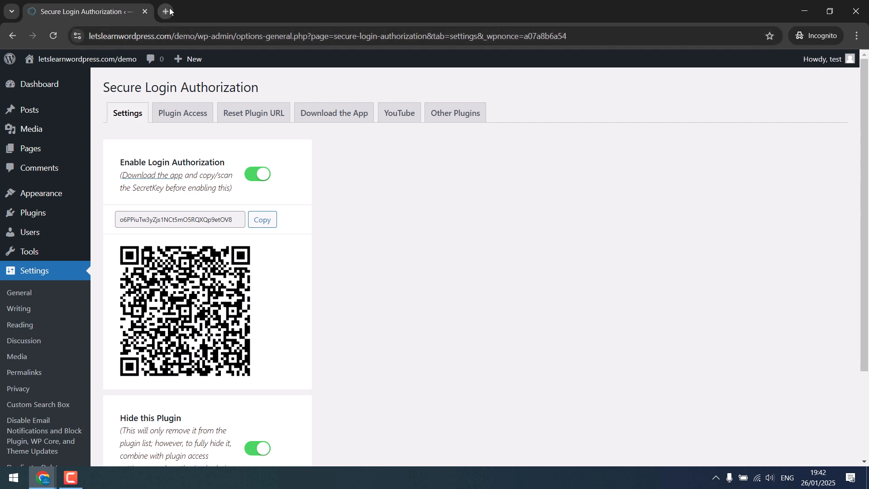
Paste the copied reset URL into a new private tab's address bar
key("ctrl+t")
right_click(175, 36)
left_click(208, 129)
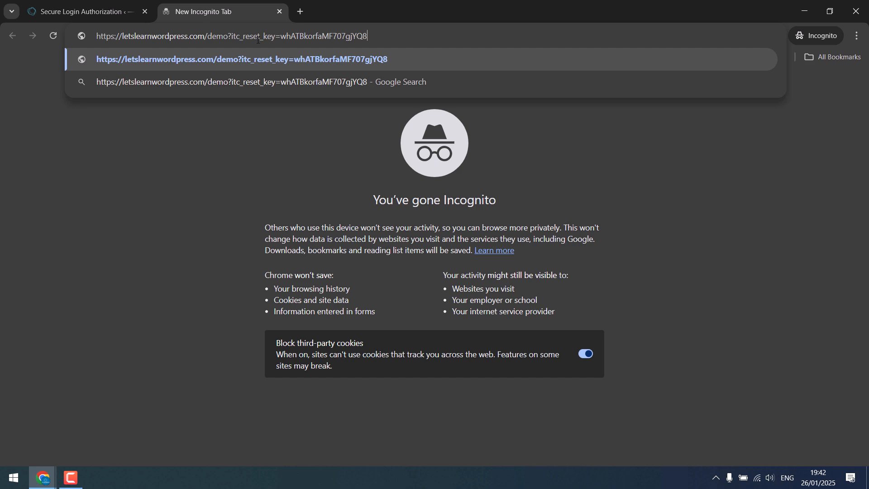
Note the secret key, log the second admin out, and close that tab
left_click(98, 9)
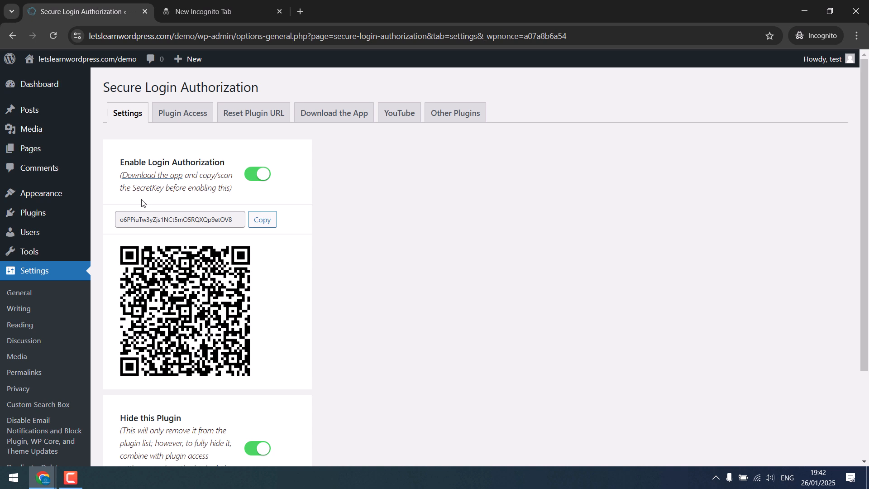
left_click_drag(120, 219, 224, 227)
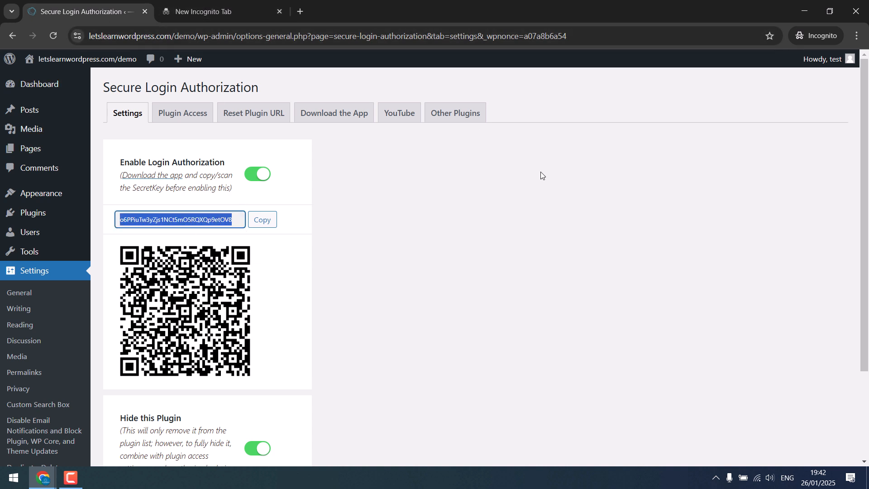
mouse_move(828, 59)
left_click(789, 114)
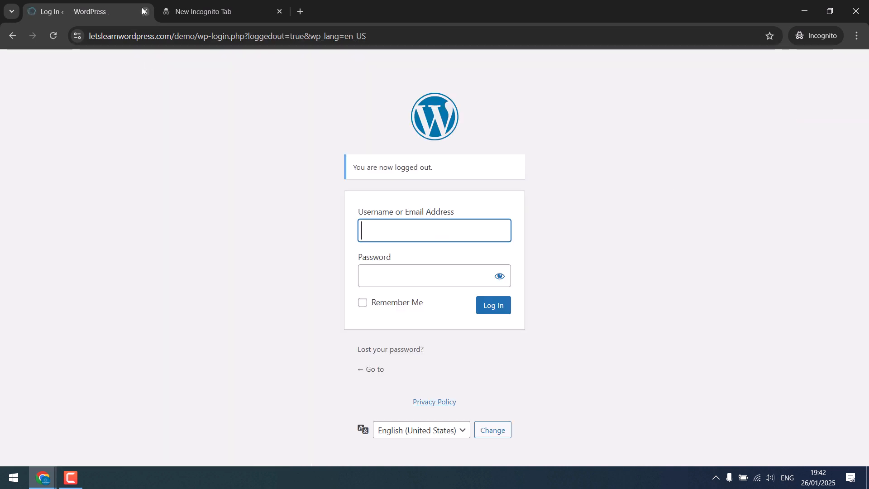
left_click(144, 11)
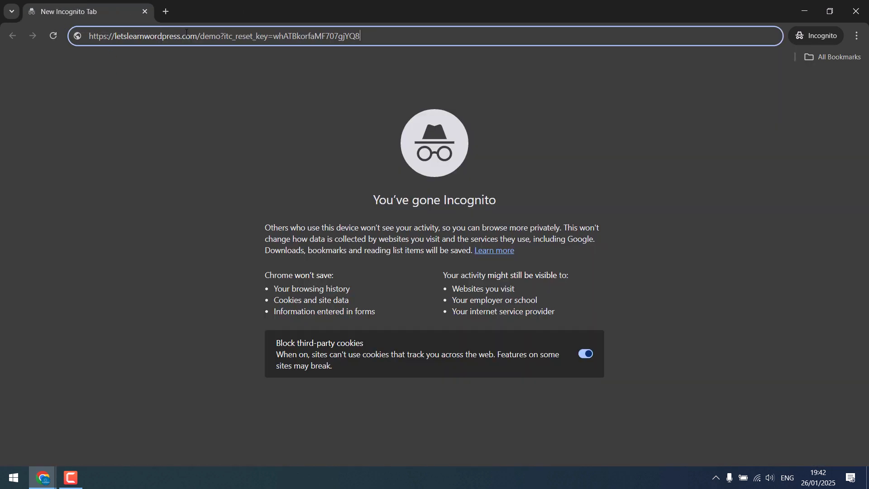
Load the reset URL, confirm the reset success message, and return to the other WordPress window
key("Return")
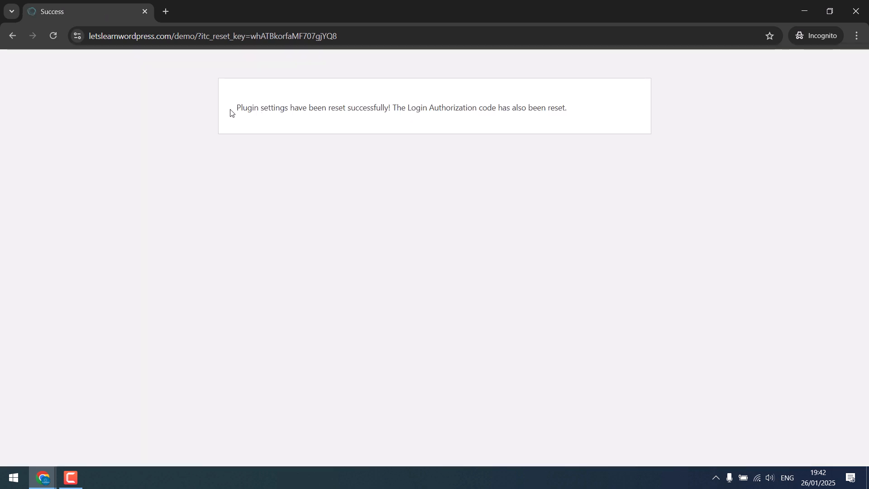
left_click_drag(231, 109, 583, 127)
left_click(42, 478)
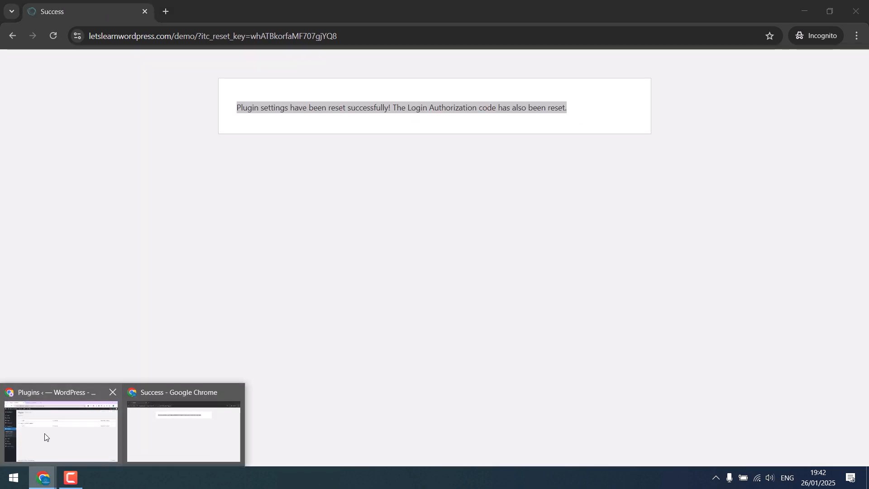
left_click(59, 435)
Reload Plugins and check the Secure Login Authorization settings, new secret key and Plugin Access
left_click(52, 37)
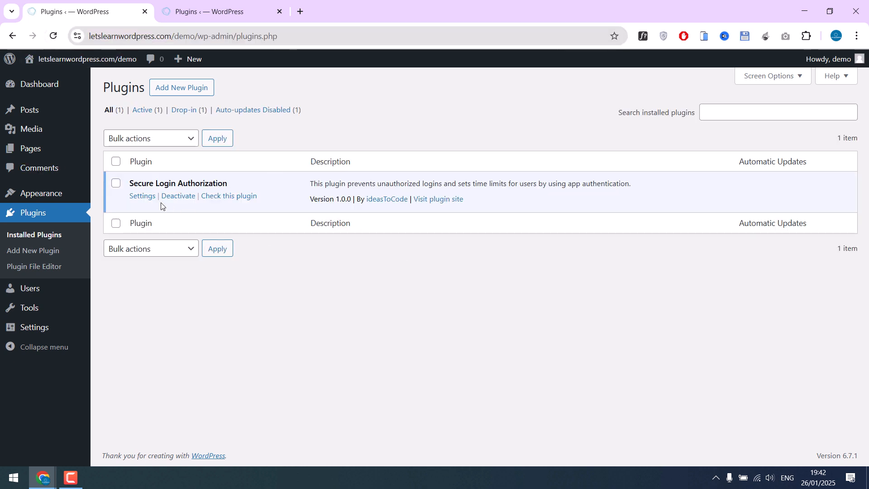
left_click(142, 196)
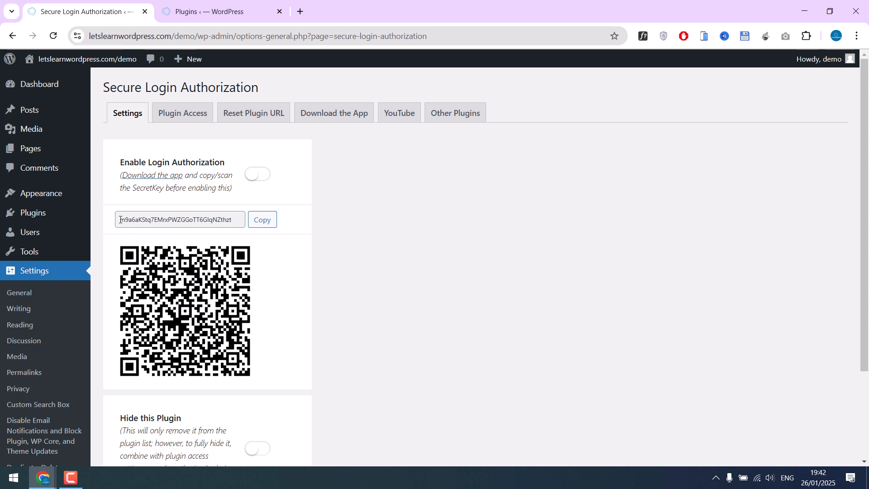
left_click_drag(120, 220, 261, 219)
left_click(202, 114)
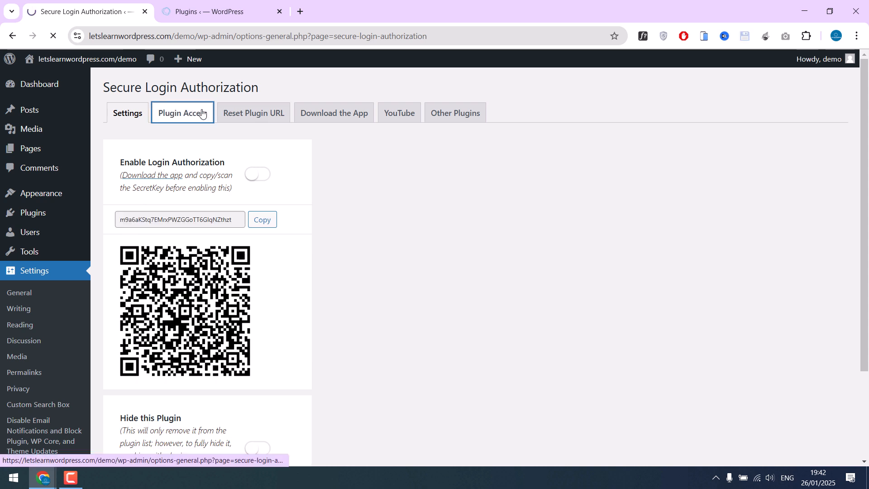
Select the reset URL in the reset success window, then minimize it
mouse_move(43, 478)
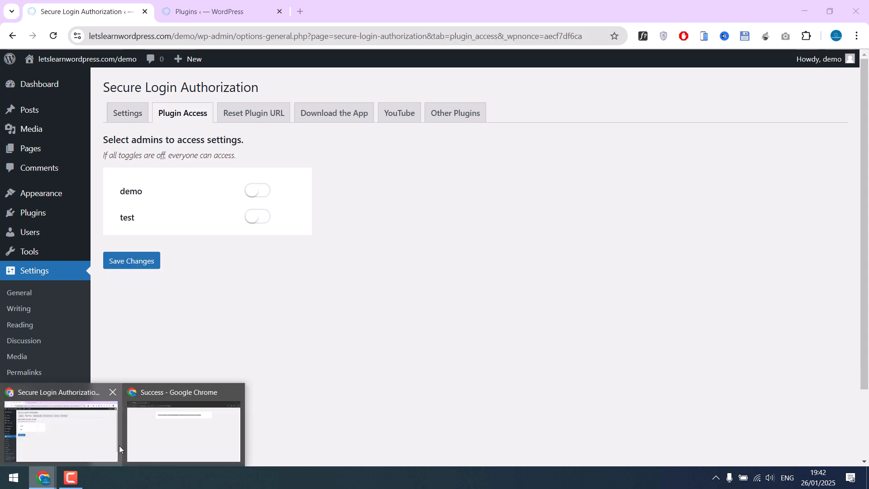
left_click(126, 446)
left_click_drag(364, 36, 90, 36)
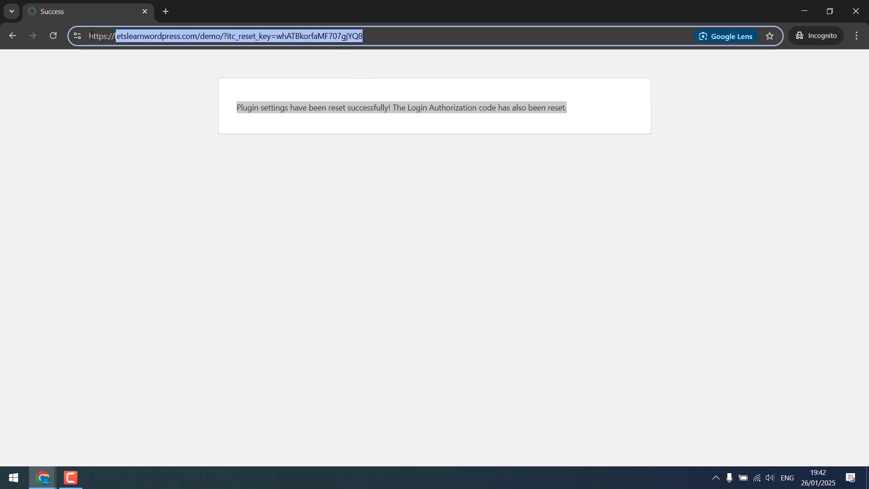
left_click(804, 11)
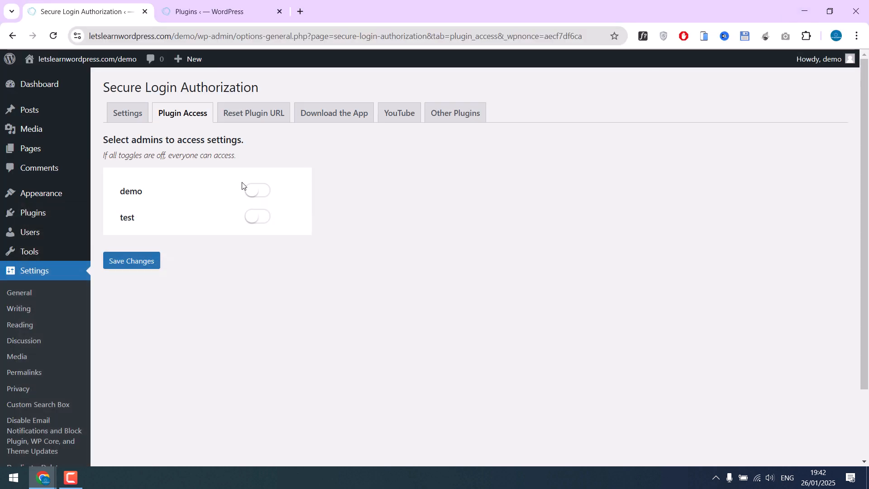
Deactivate and reactivate Secure Login Authorization, then open its settings
left_click(58, 219)
left_click(182, 199)
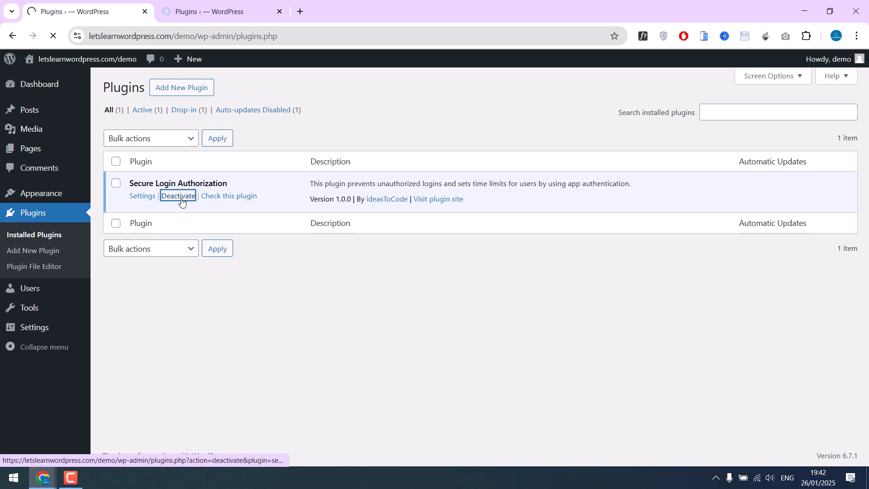
left_click(140, 230)
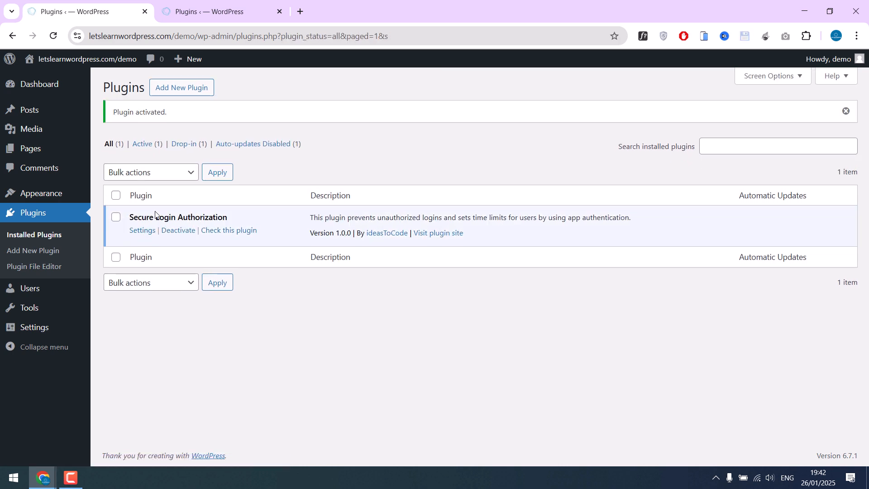
left_click(138, 230)
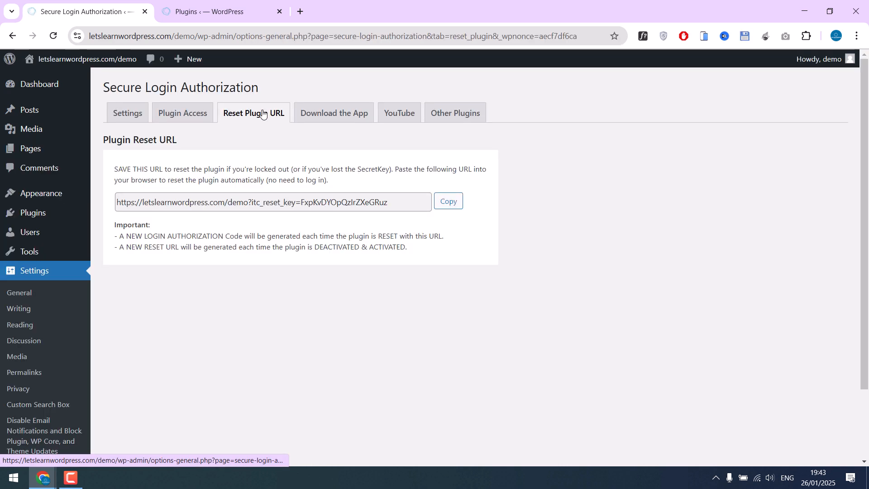